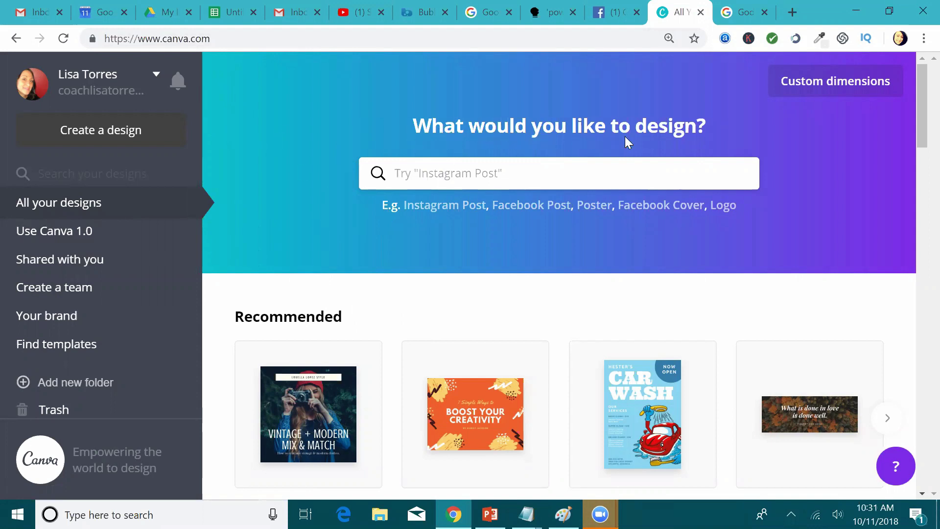
Step: Search designs for 'pre' and create a blank Presentation Wide (16:9) design
left_click(439, 179)
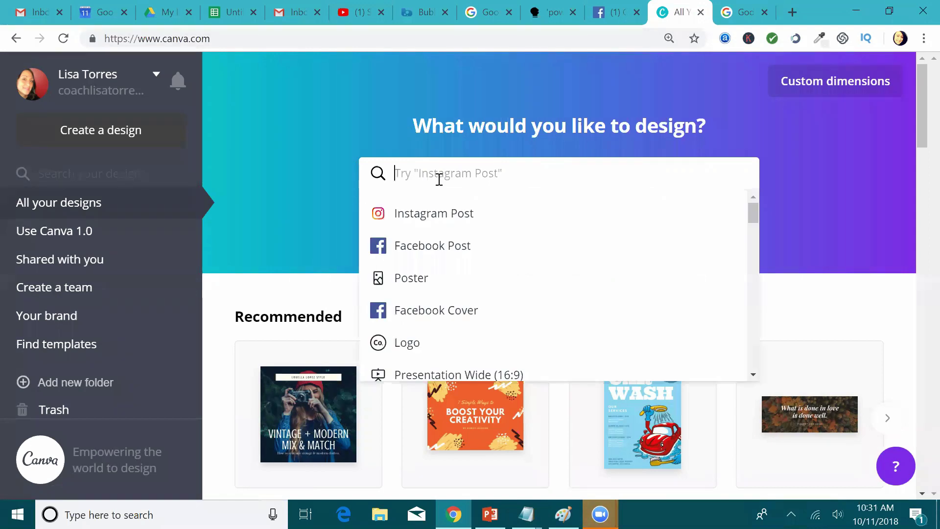
type("pre")
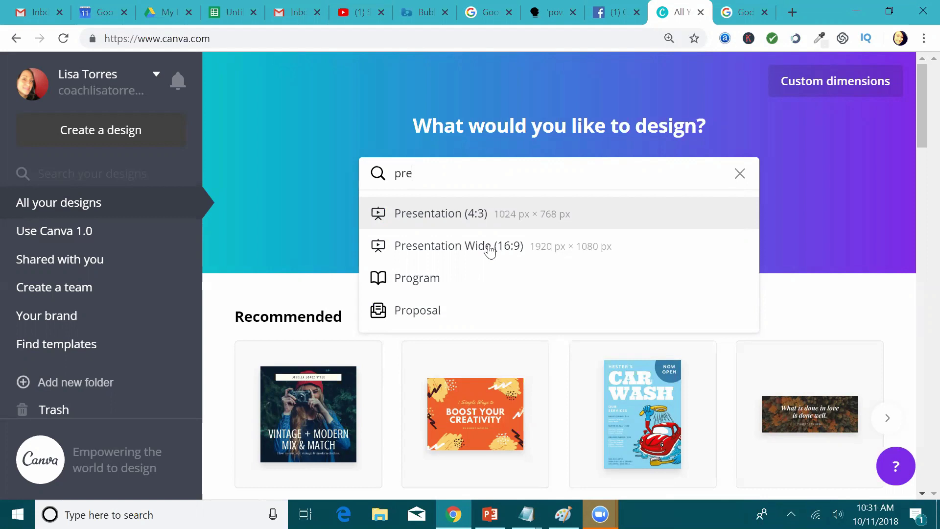
left_click(490, 250)
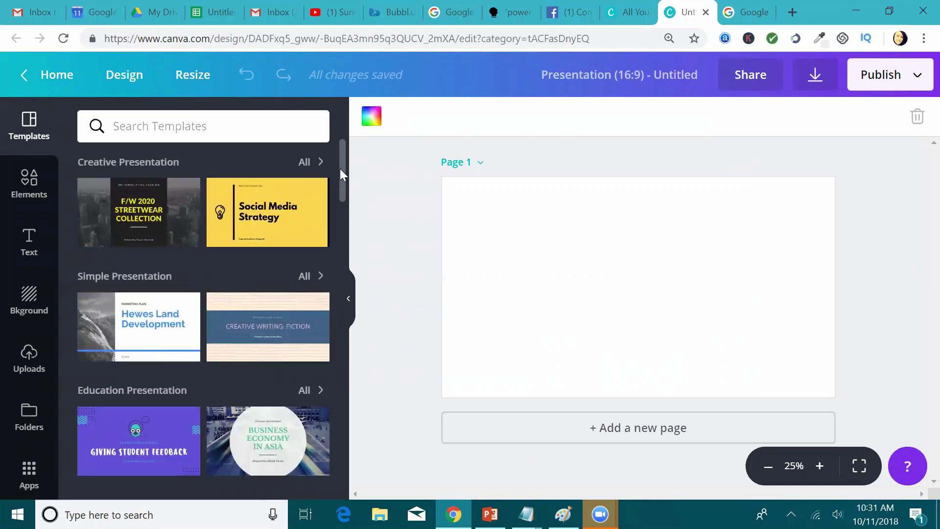
Step: Scroll the Templates panel and open the Pink Geometric Marketing Presentation page set
mouse_move(342, 175)
left_mouse_down()
mouse_move(330, 237)
mouse_move(343, 242)
mouse_move(343, 161)
left_mouse_up()
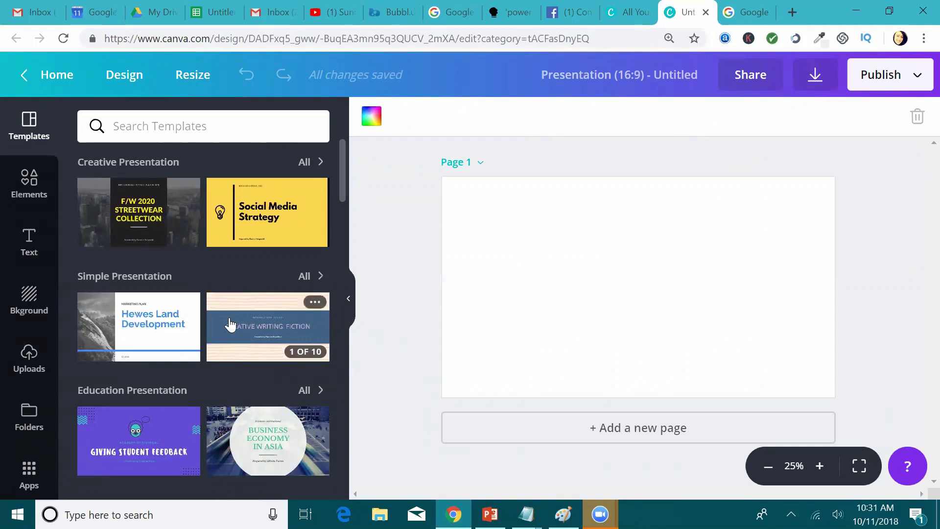
scroll(231, 325, "down", 3)
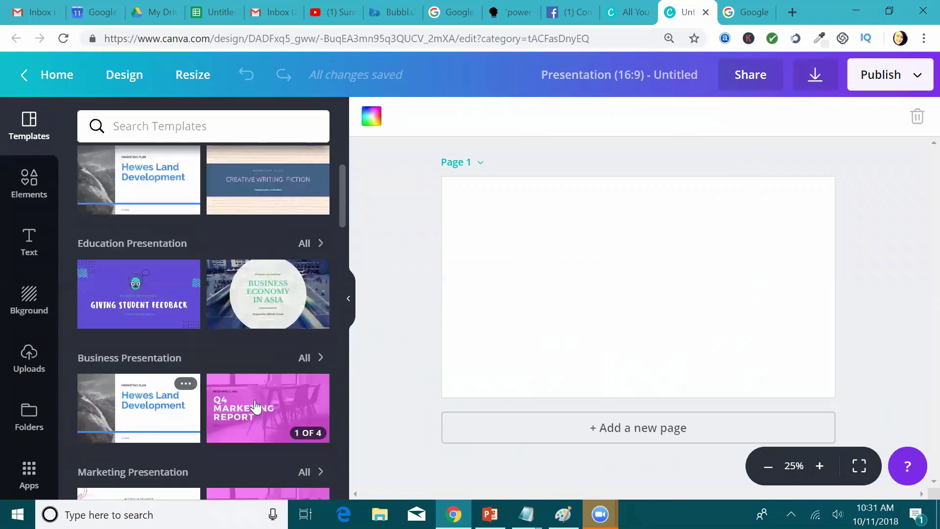
scroll(256, 405, "down", 4)
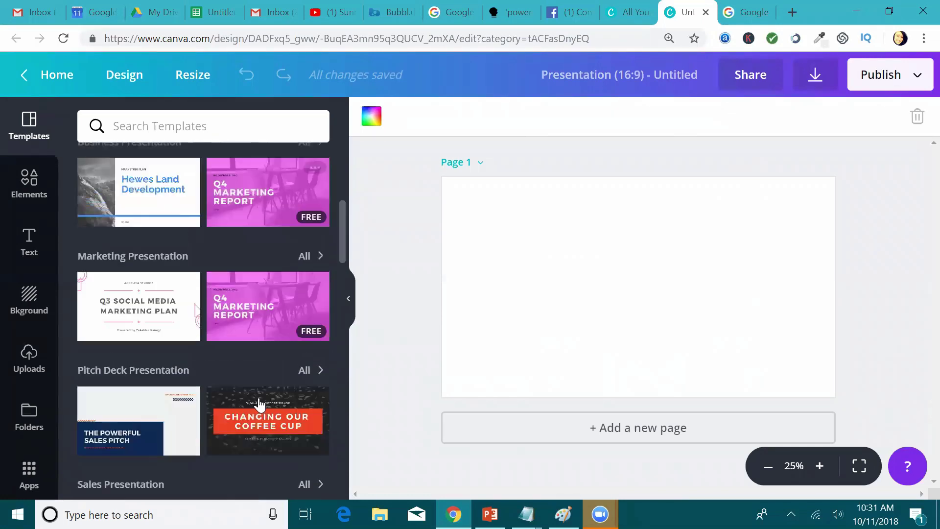
left_click(155, 318)
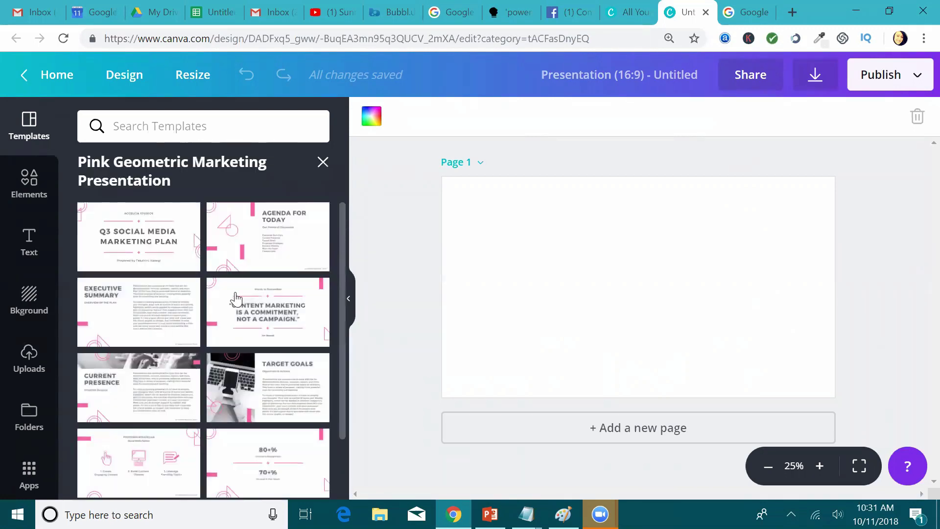
scroll(198, 346, "down", 2)
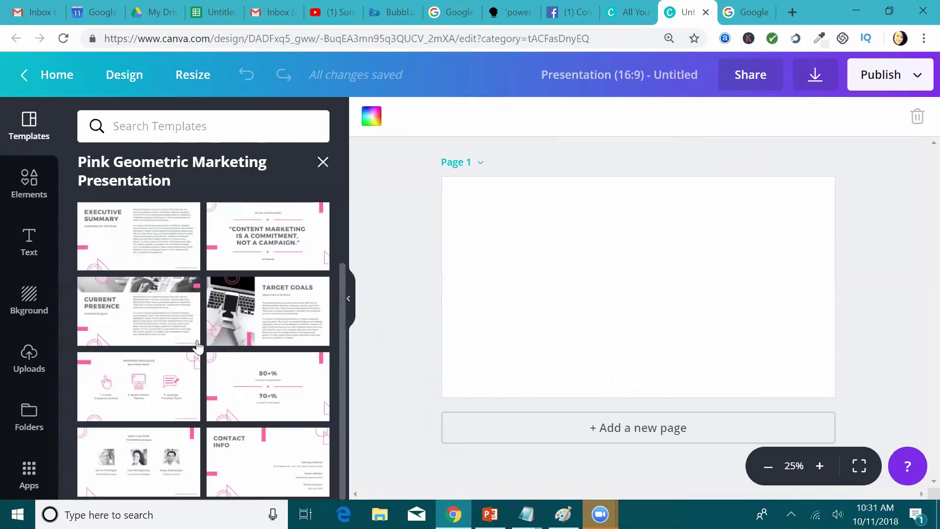
scroll(210, 429, "up", 2)
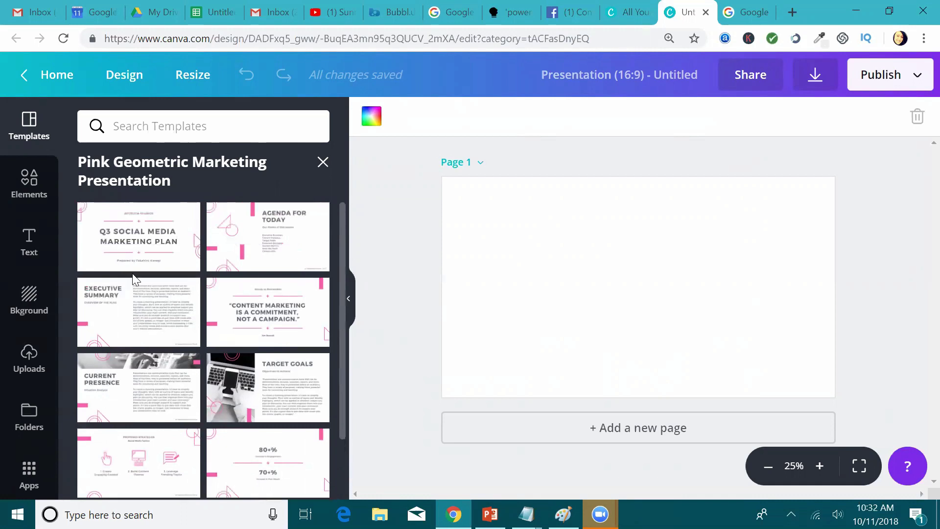
Step: Apply the Q3 Social Media title layout to Page 1, after briefly trying Target Goals
left_click(147, 245)
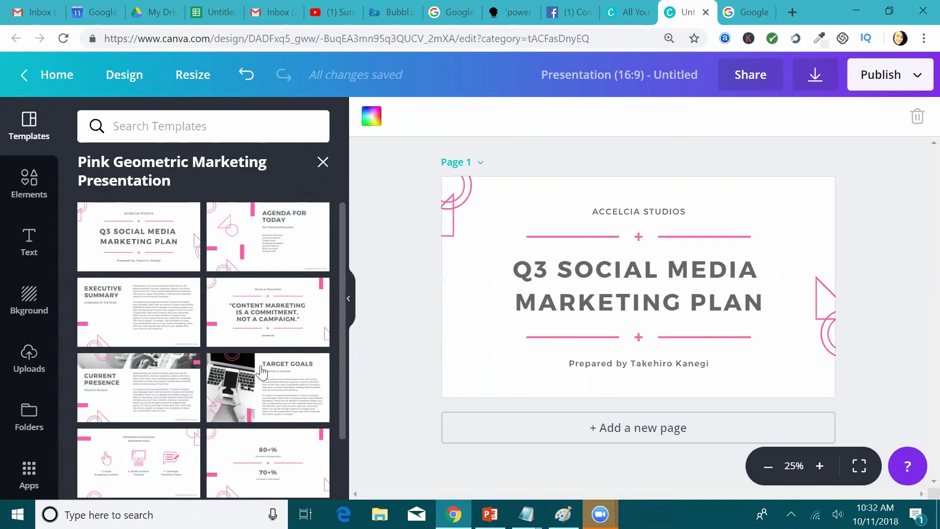
left_click(243, 392)
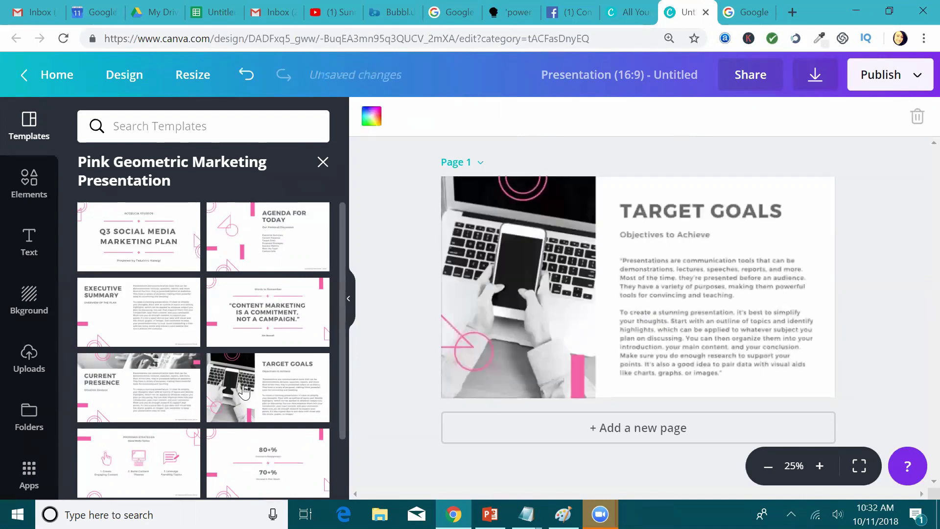
left_click(535, 248)
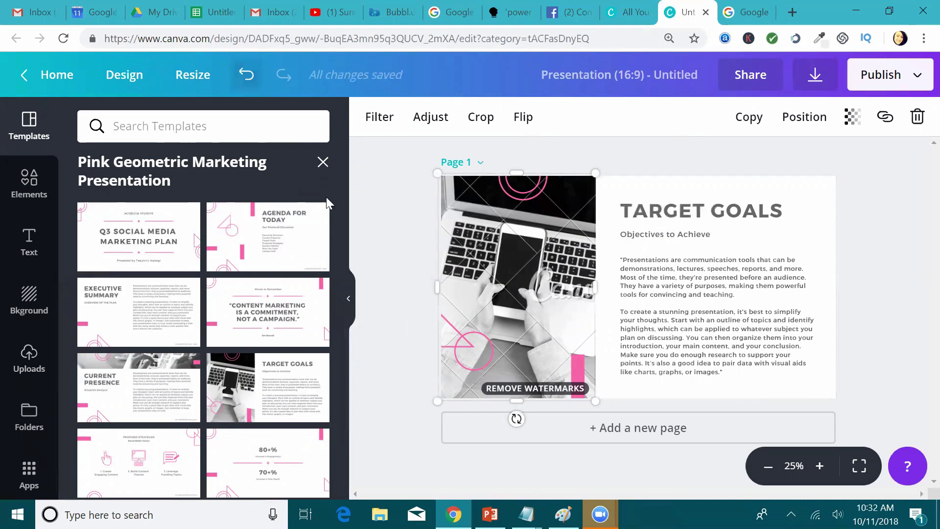
left_click(390, 279)
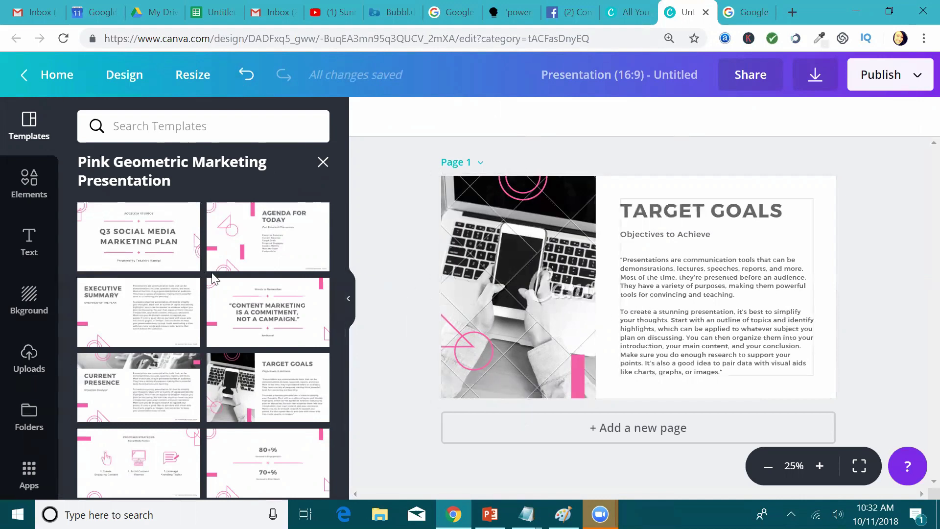
left_click(121, 214)
scroll(229, 312, "down", 2)
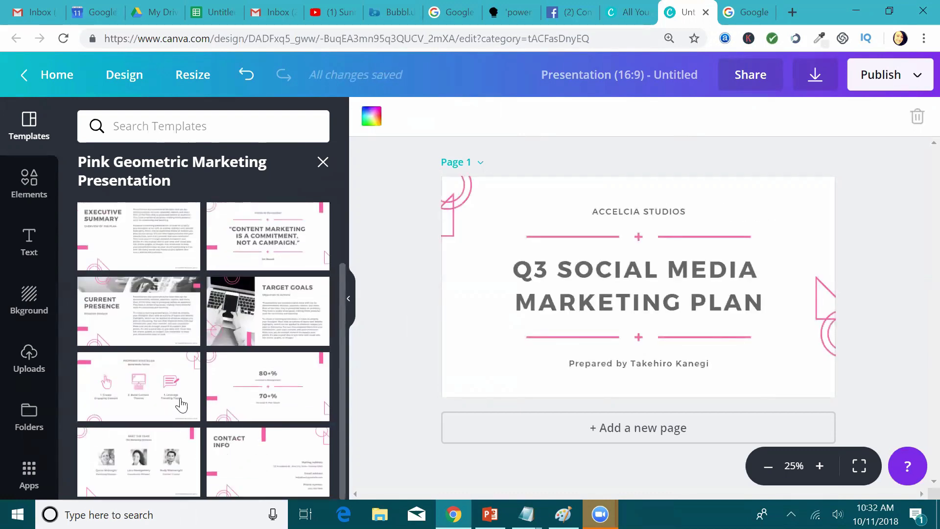
scroll(207, 394, "up", 2)
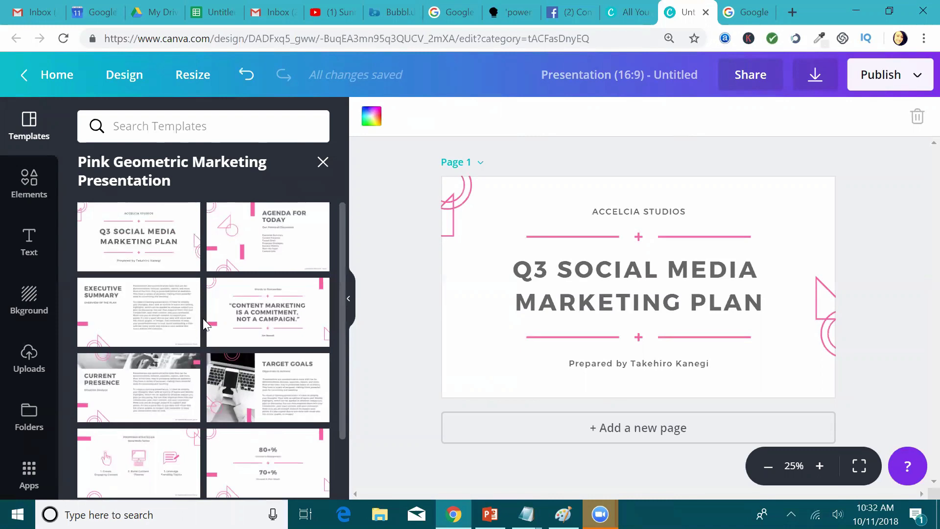
scroll(210, 392, "down", 2)
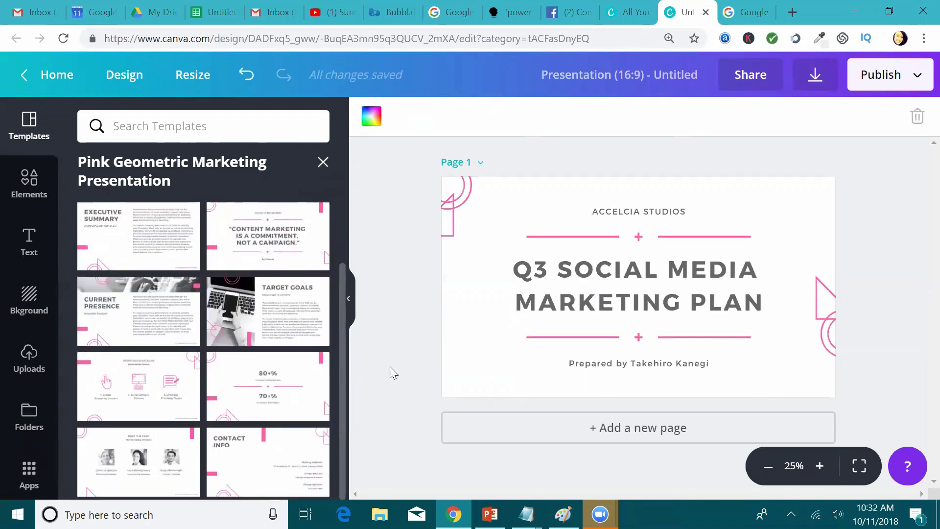
scroll(153, 271, "up", 2)
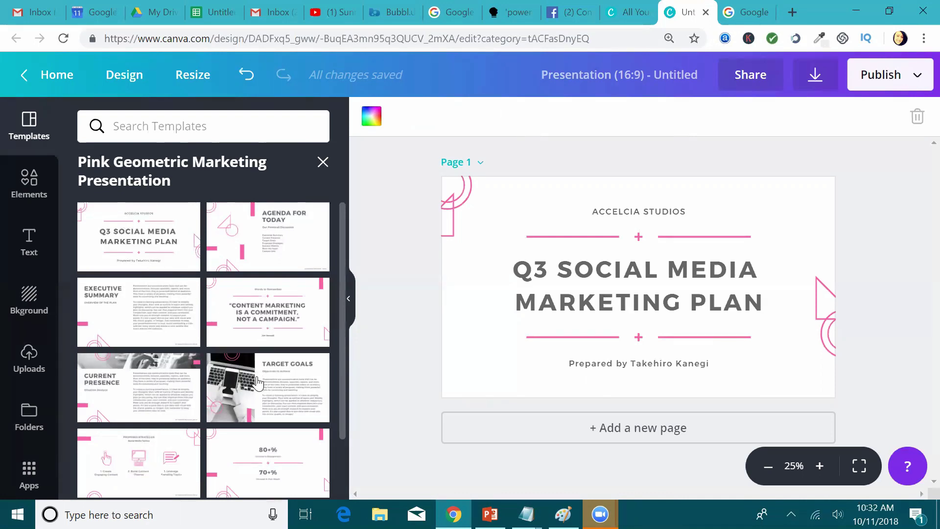
left_click(147, 251)
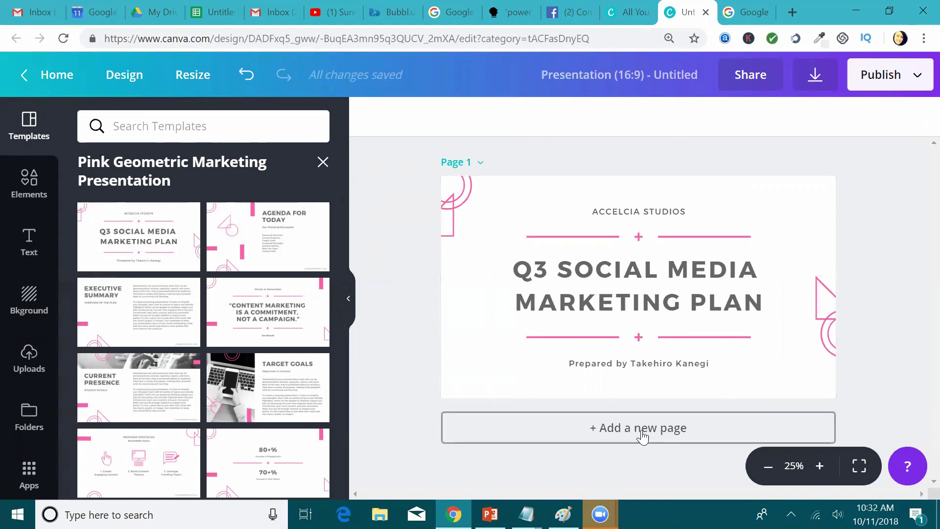
Step: Add Page 2 using the Agenda for Today layout
left_click(620, 428)
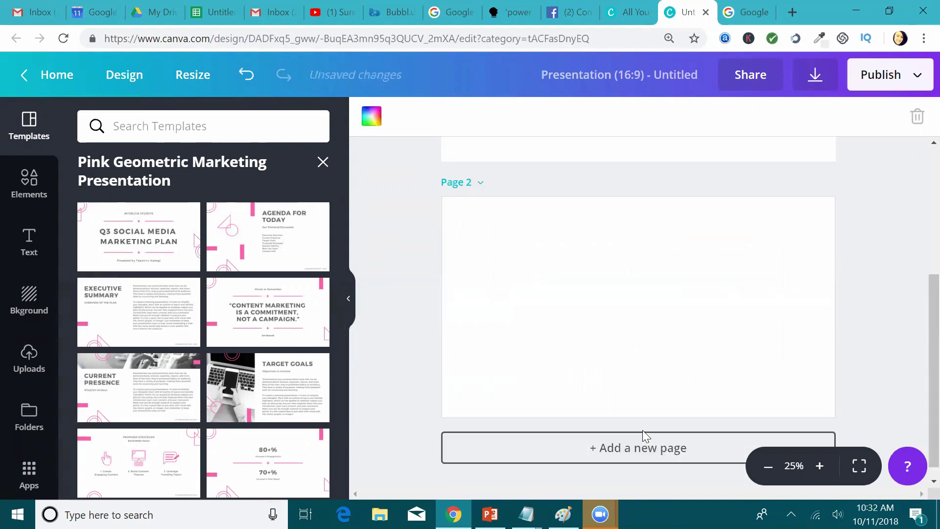
left_click(239, 250)
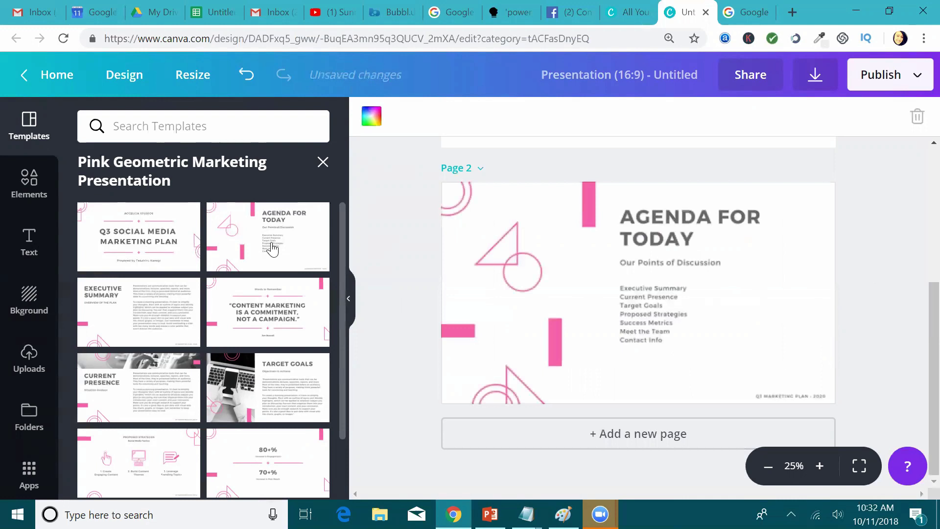
scroll(638, 294, "up", 3)
scroll(676, 372, "down", 3)
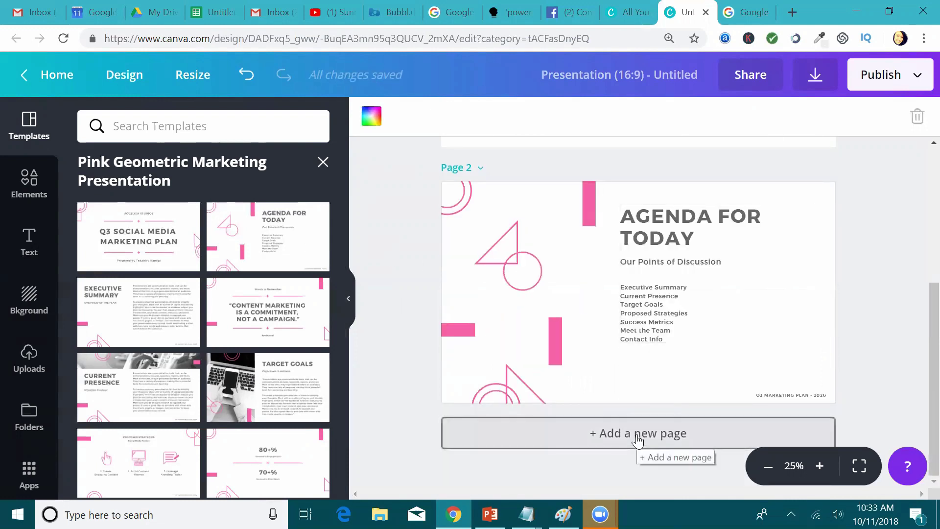
Step: Add Page 3 using the Executive Summary layout
left_click(638, 439)
left_click(164, 315)
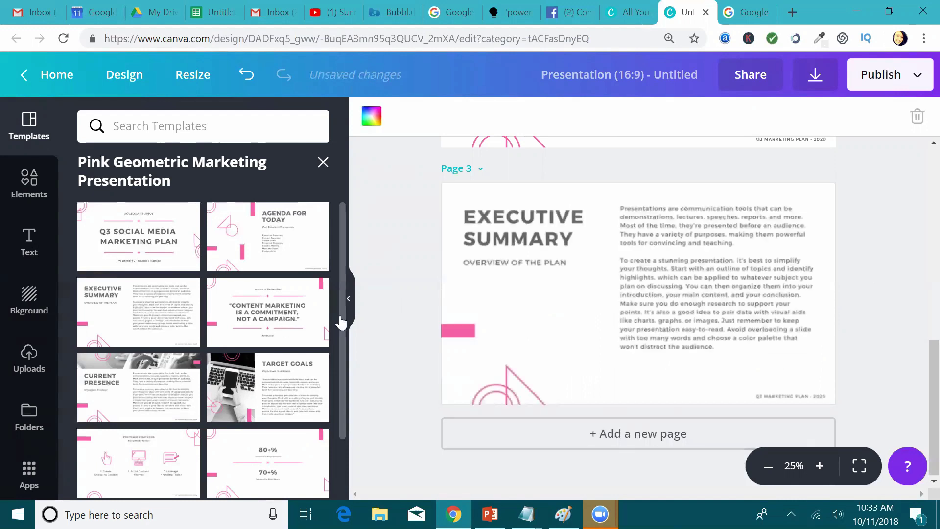
scroll(714, 249, "up", 10)
scroll(714, 246, "down", 8)
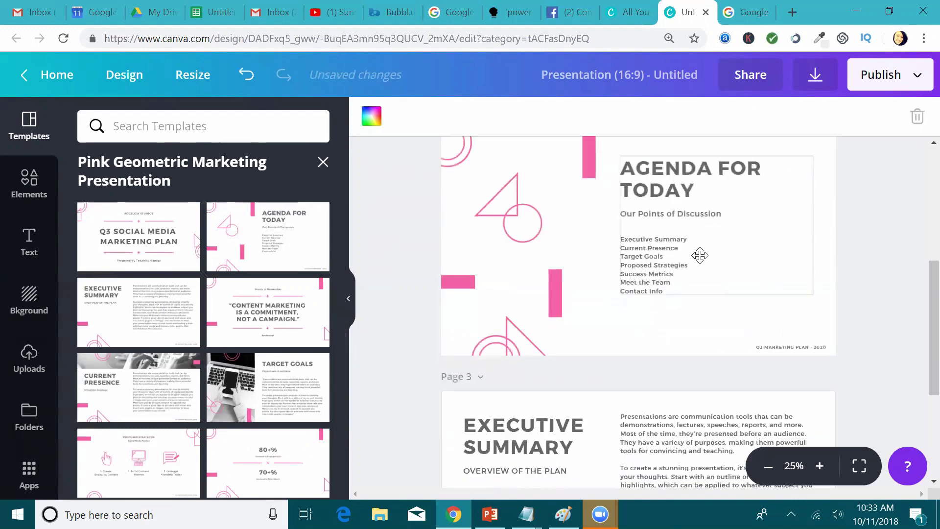
scroll(703, 277, "up", 10)
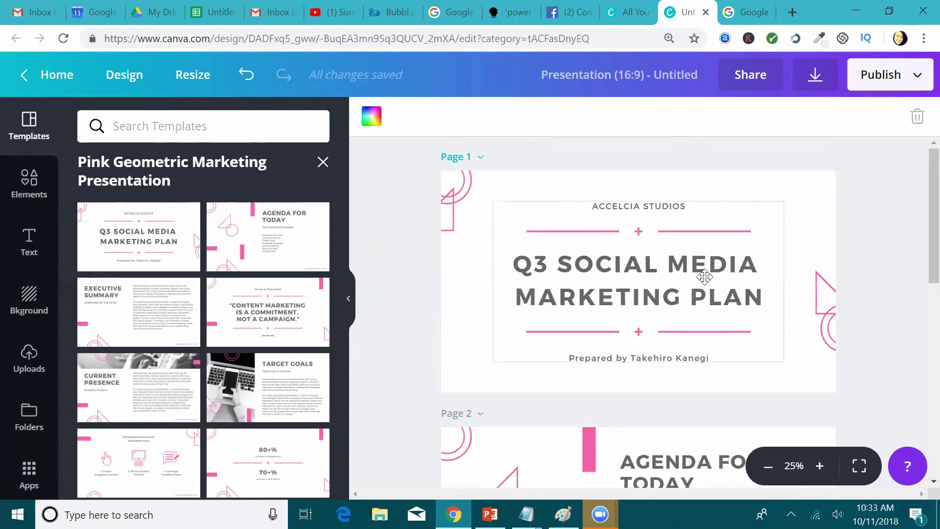
scroll(705, 277, "down", 10)
scroll(666, 337, "up", 9)
scroll(679, 284, "up", 2)
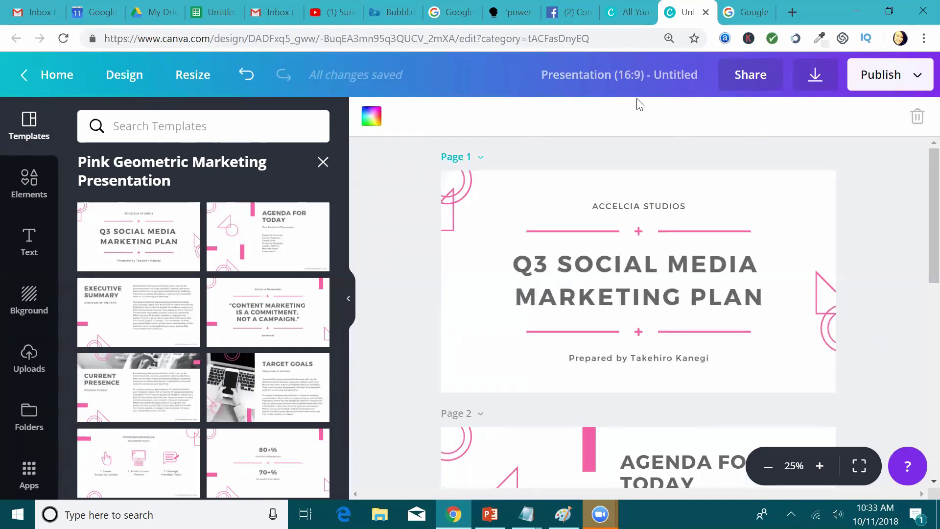
Step: Retitle the design 'Presentation for November 1' and bring up the Download options
left_click(638, 79)
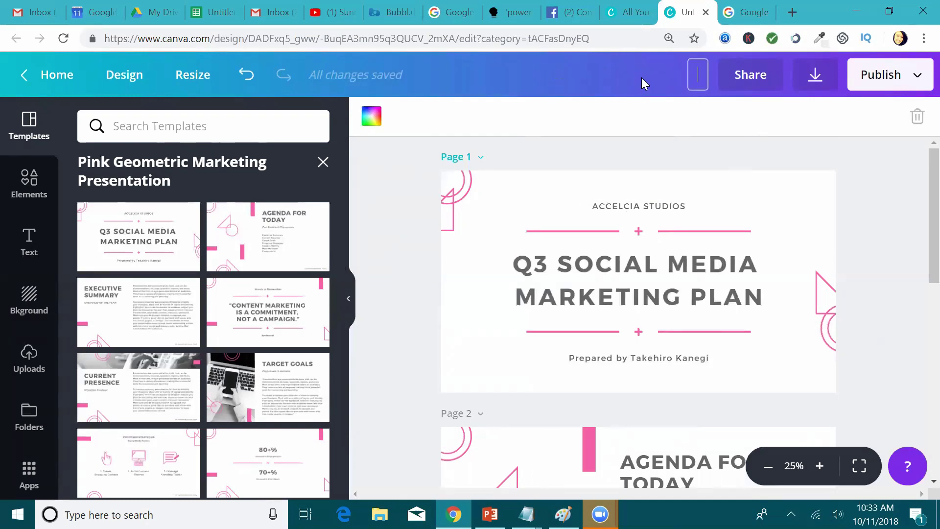
type("Presentat")
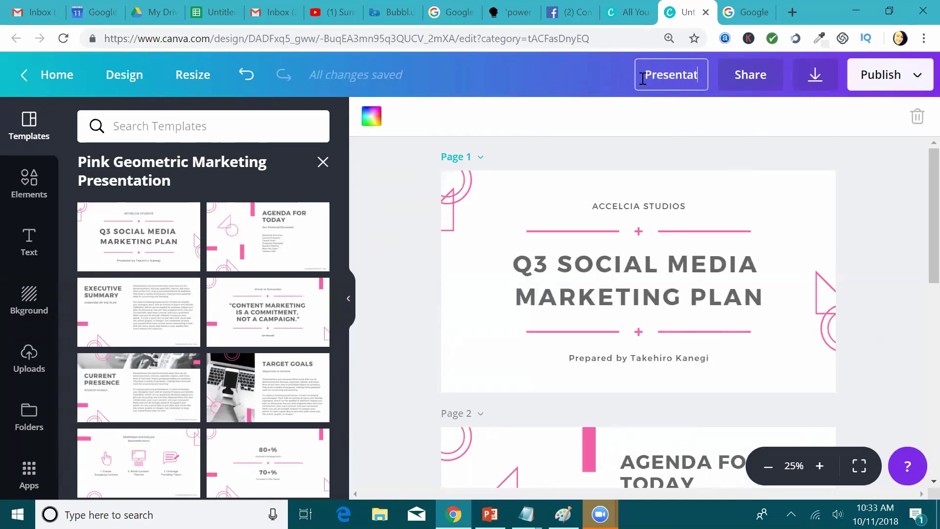
type("ion for No")
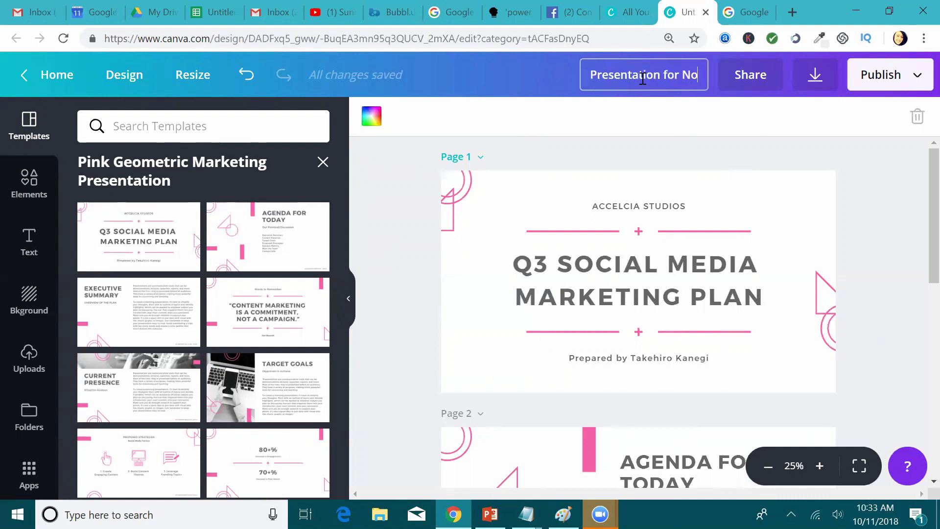
type("vember 1")
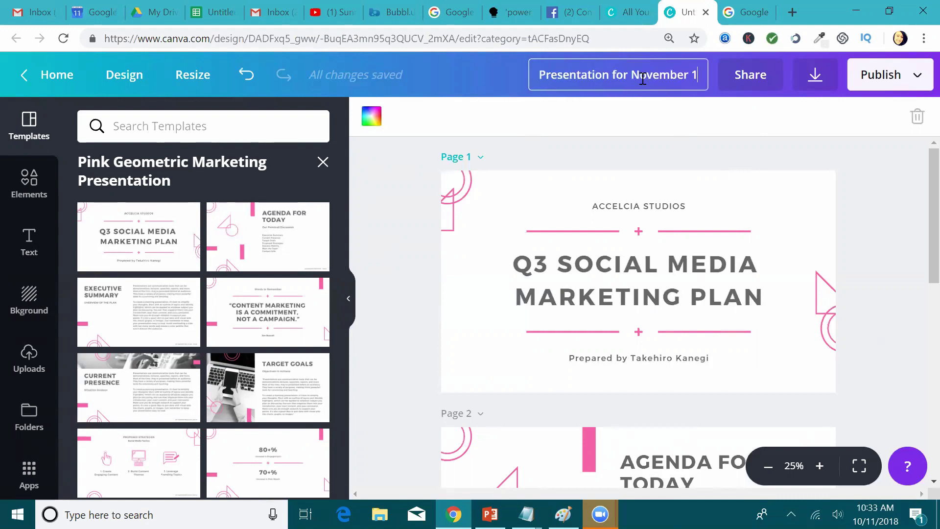
left_click(814, 86)
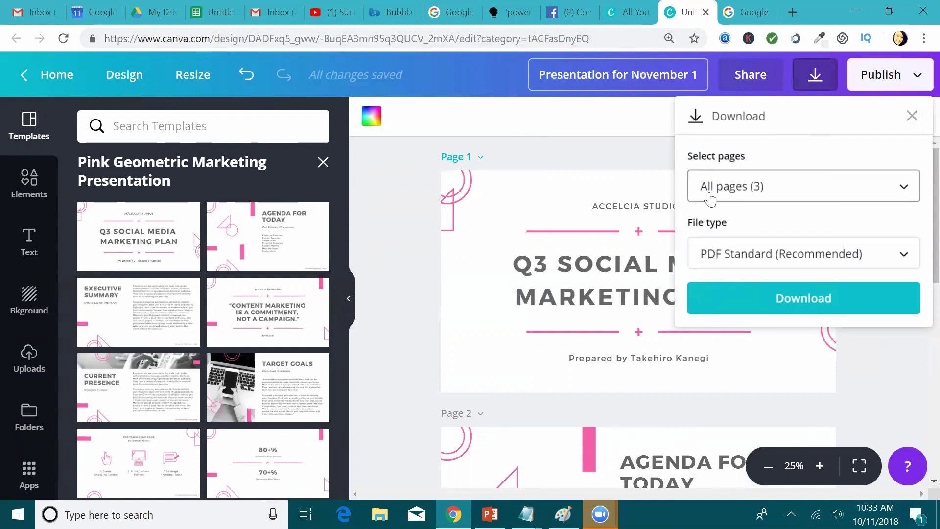
Step: Set the file type to PNG and download all 3 pages
left_click(721, 261)
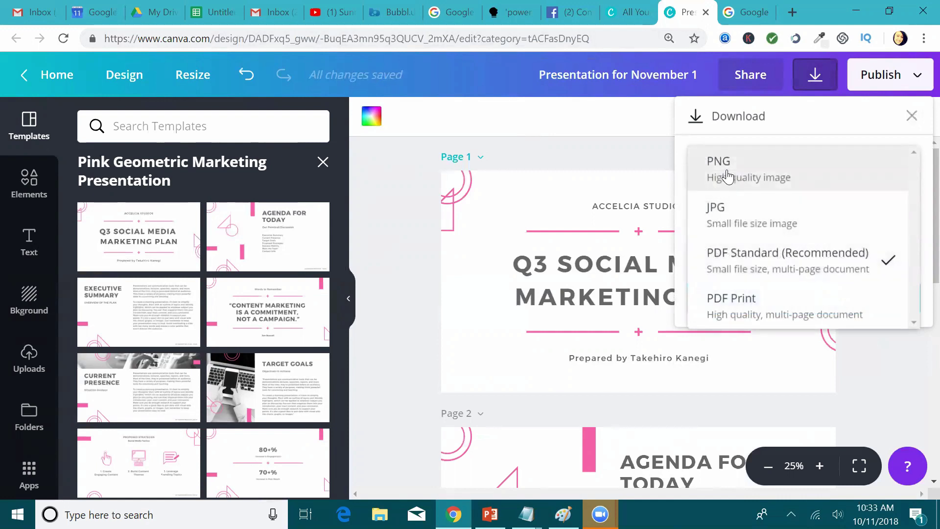
left_click(728, 176)
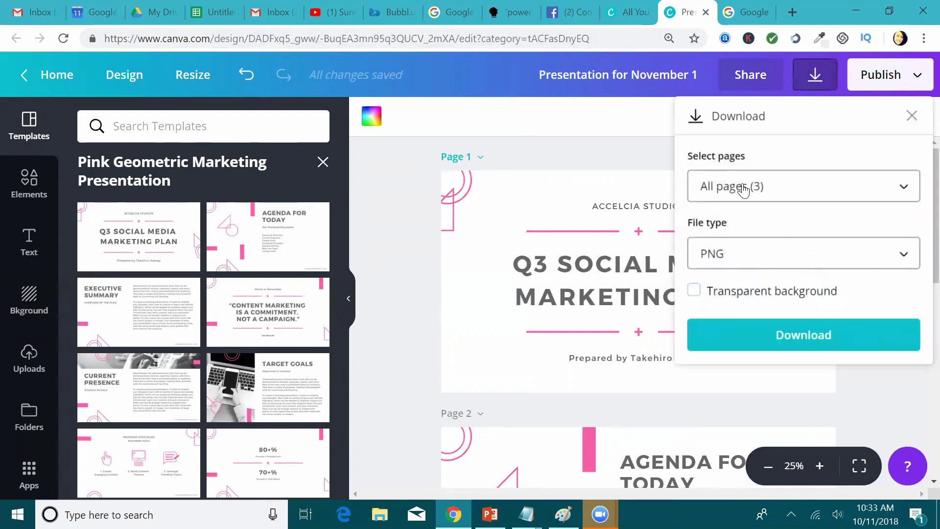
left_click(792, 335)
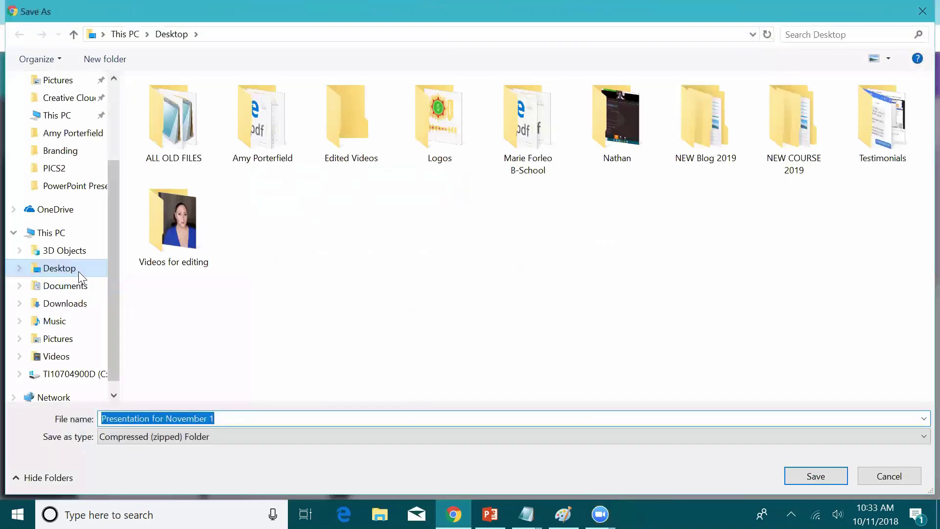
Step: Save the 'Presentation for November 1' zip file to the Desktop
left_click(58, 270)
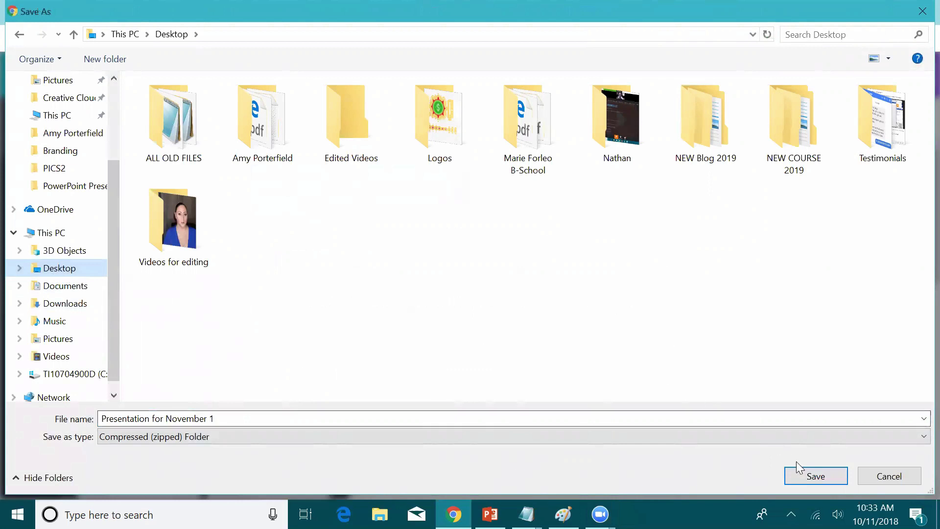
left_click(803, 479)
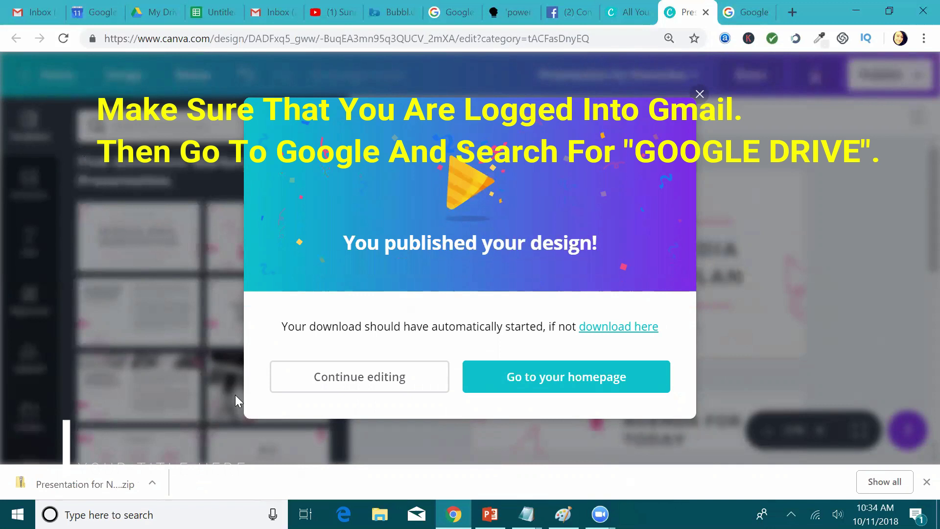
Step: Upload 'Presentation for November 1.zip' to My Drive, then open it and list its Open with apps
left_click(153, 13)
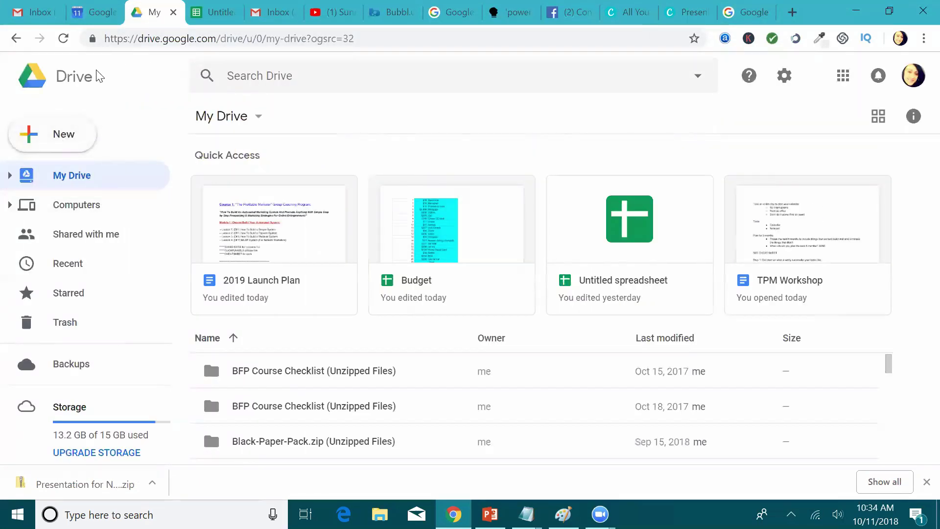
left_click(57, 142)
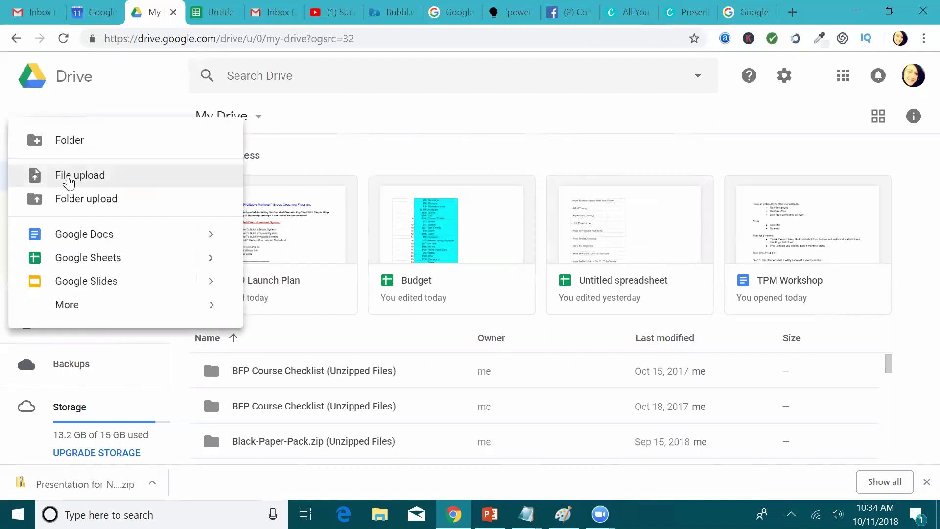
left_click(69, 181)
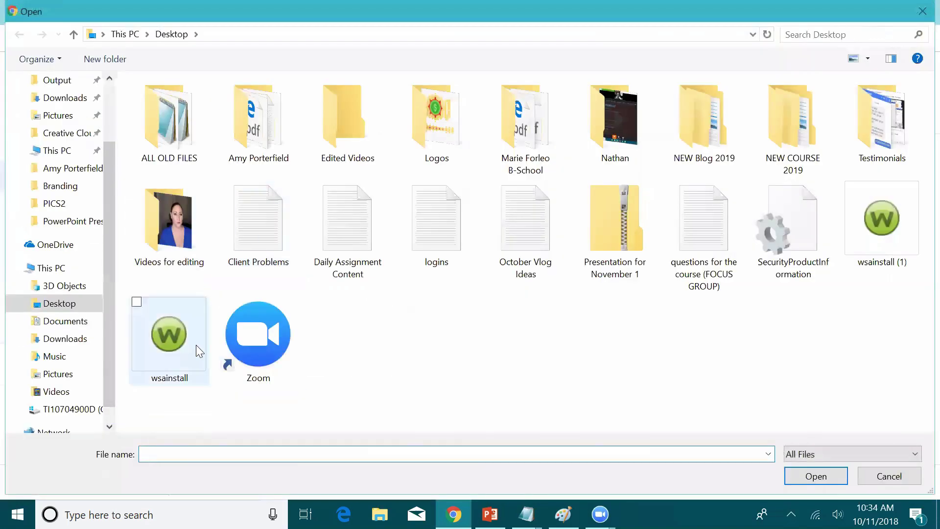
left_click(605, 228)
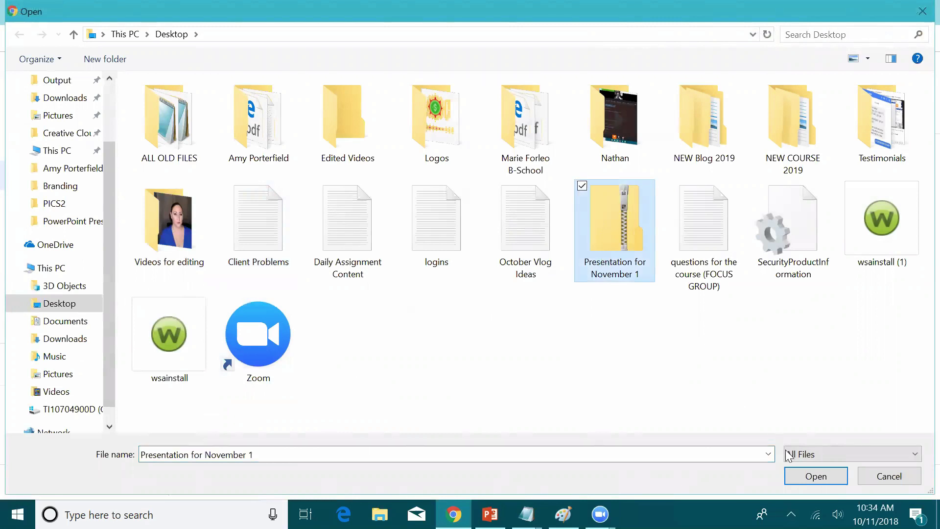
left_click(814, 477)
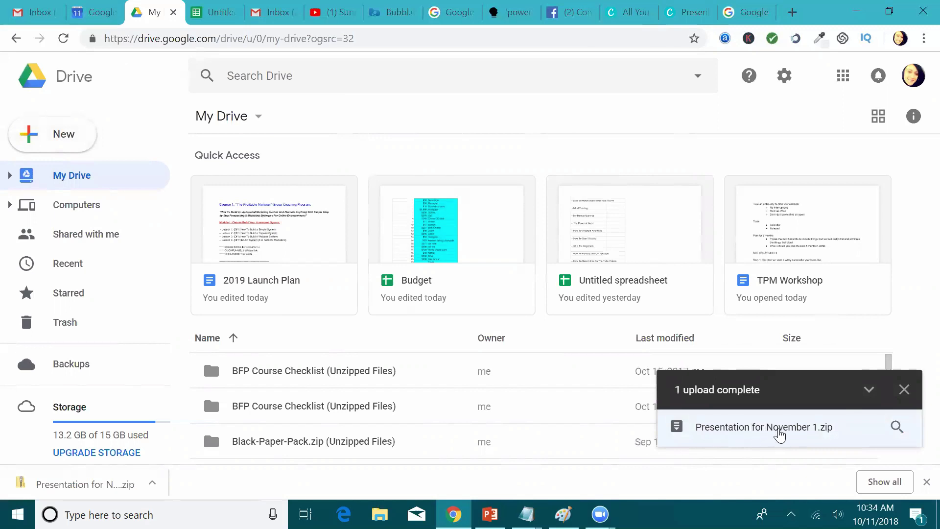
left_click(782, 435)
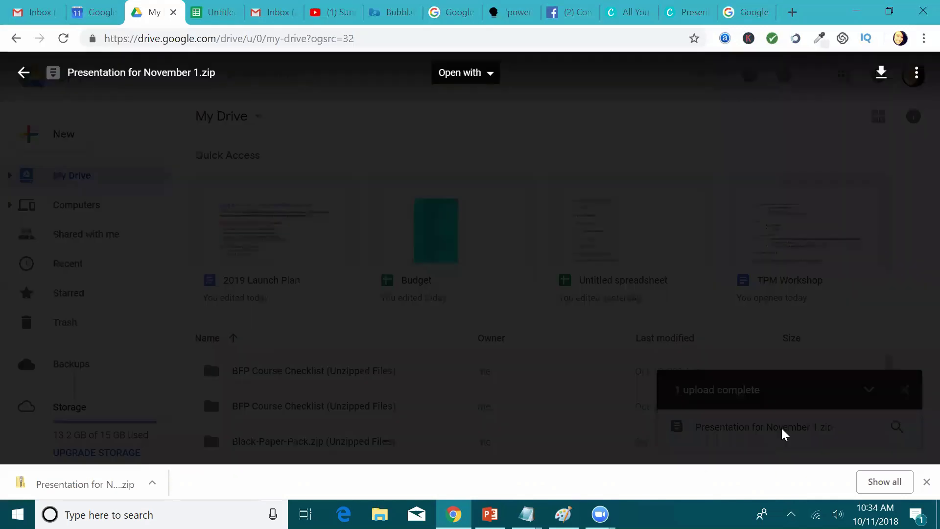
left_click(488, 74)
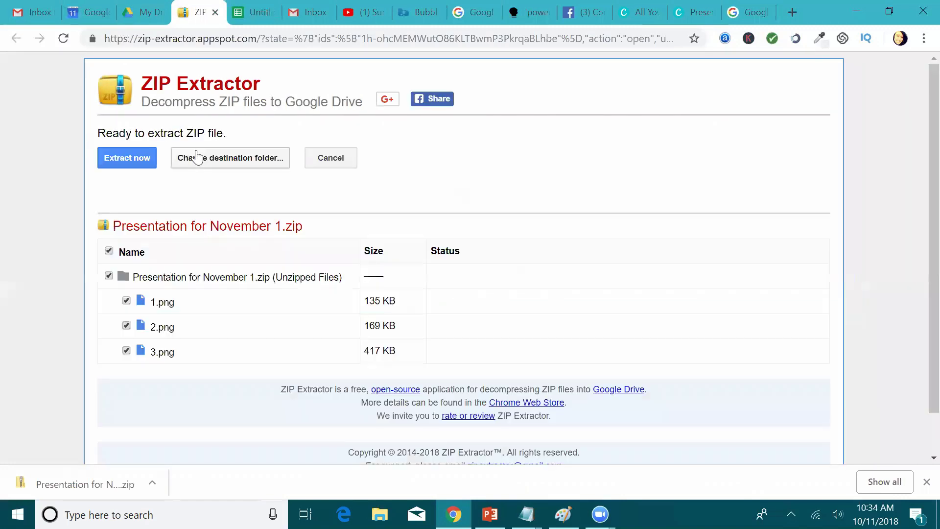
Step: Extract 1.png, 2.png and 3.png from the zip into Google Drive with ZIP Extractor
left_click(117, 159)
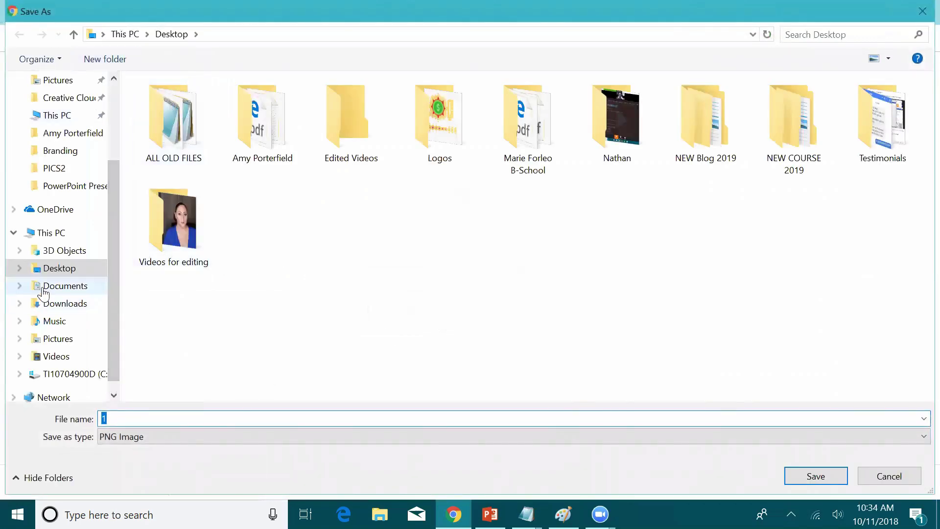
Step: Save 1.png into a new Desktop folder named 'Presentation For November 1'
left_click(39, 268)
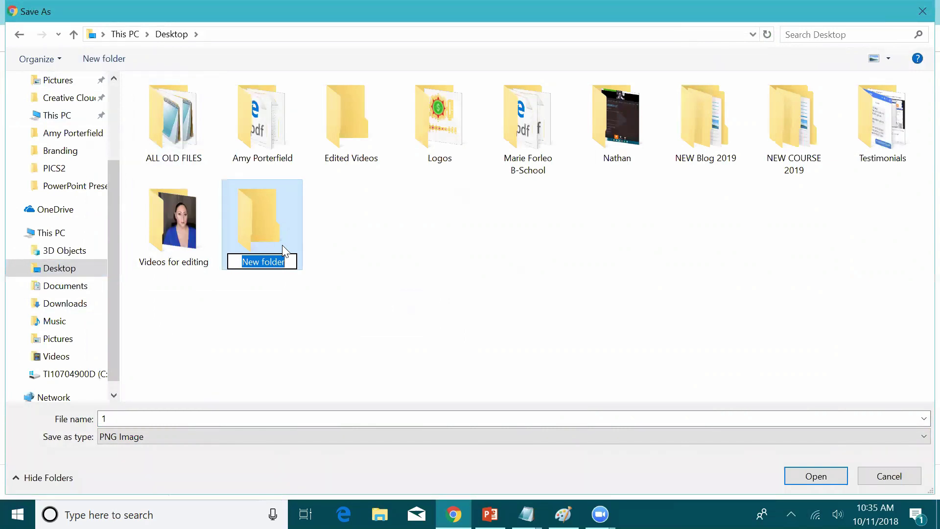
type("Pre")
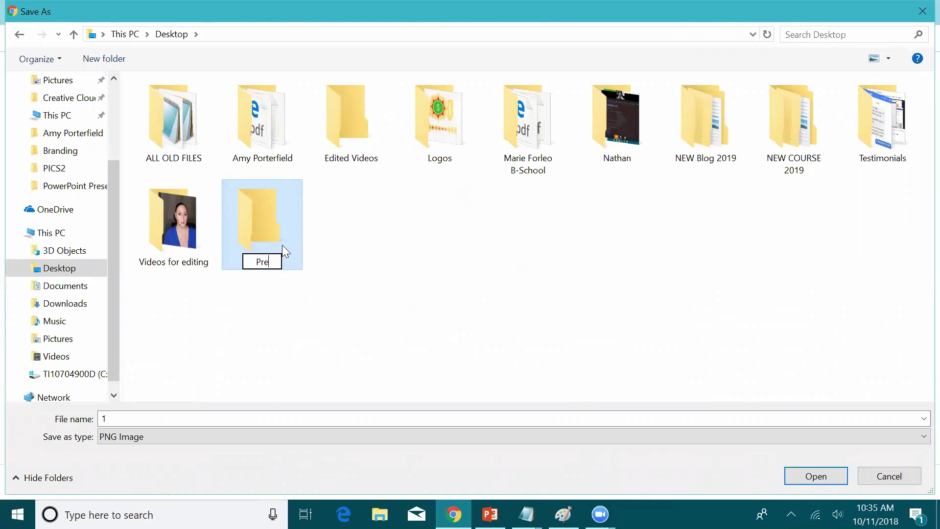
type("snetentation For ")
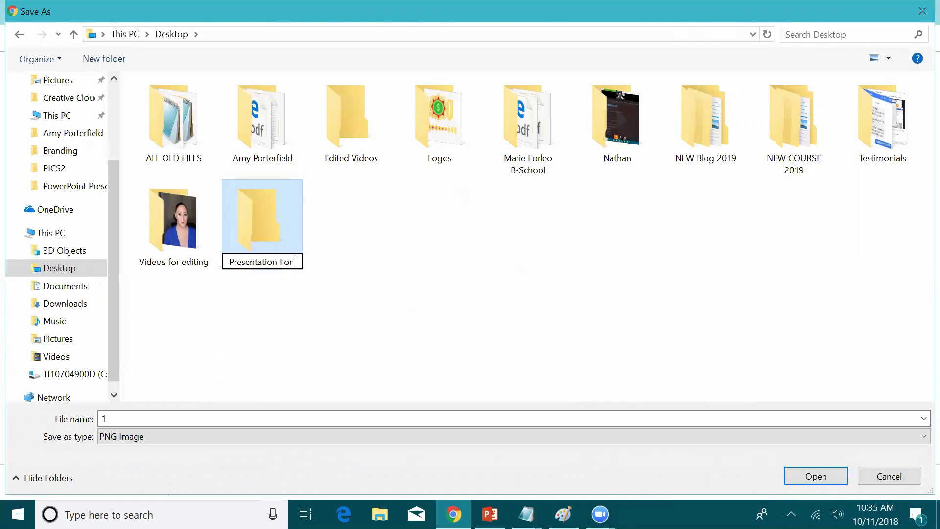
type("November ")
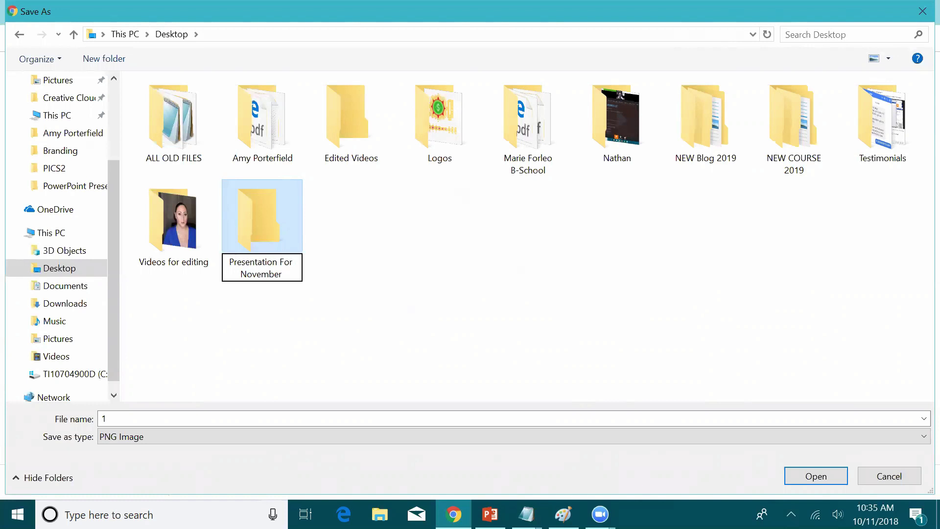
type("1")
double_click(271, 232)
left_click(110, 421)
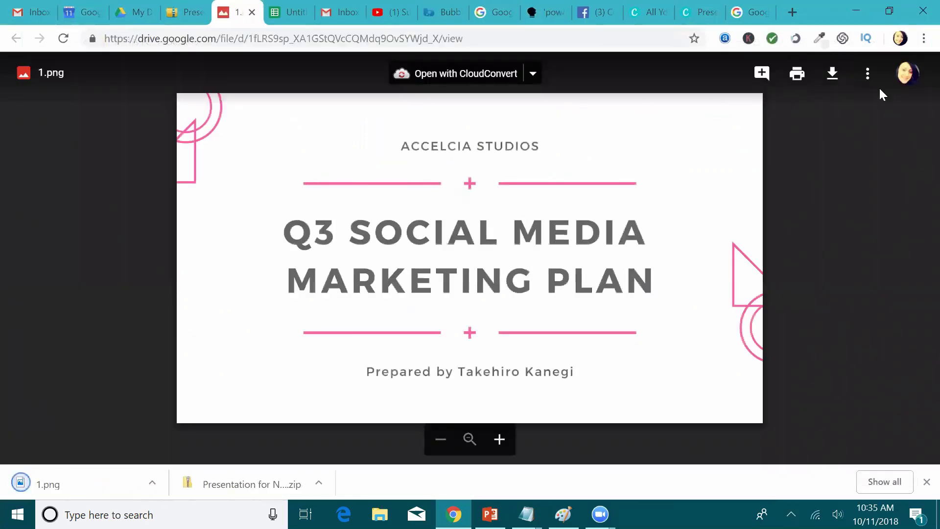
Step: Download 2.png from the ZIP Extractor results into the Presentation For November 1 folder
left_click(252, 12)
right_click(157, 327)
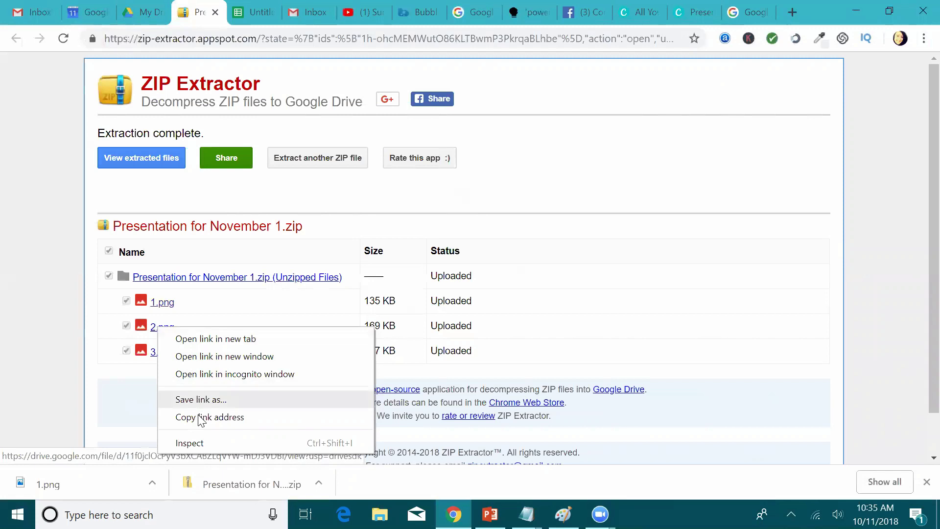
left_click(197, 339)
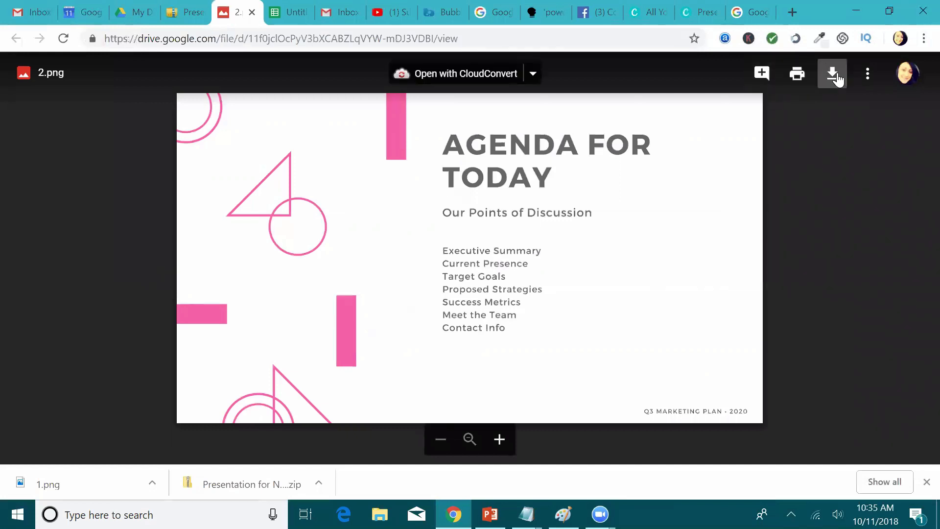
left_click(831, 80)
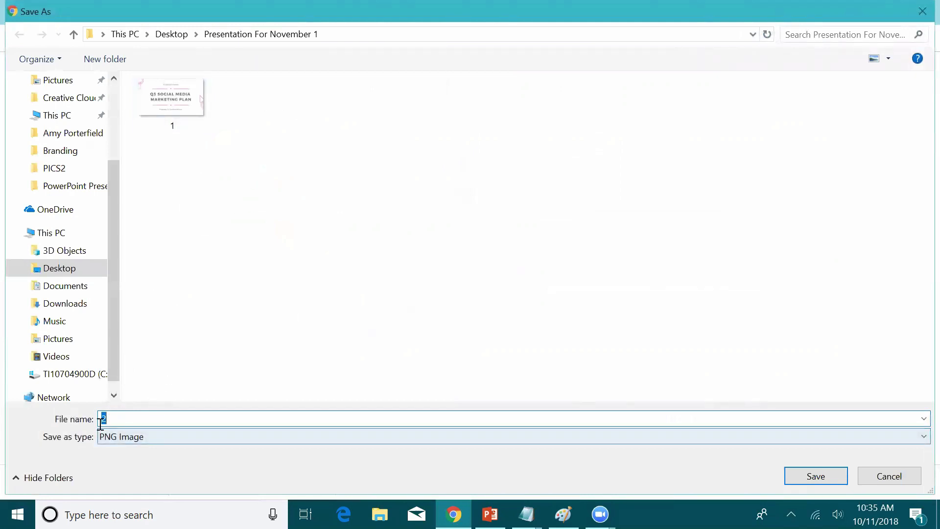
left_click(810, 480)
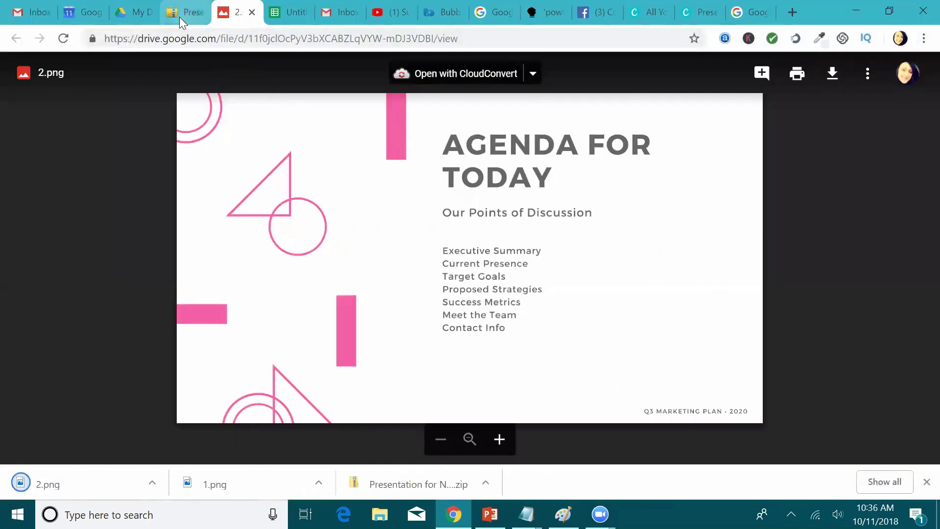
Step: Download 3.png into the Presentation For November 1 folder as well
left_click(180, 15)
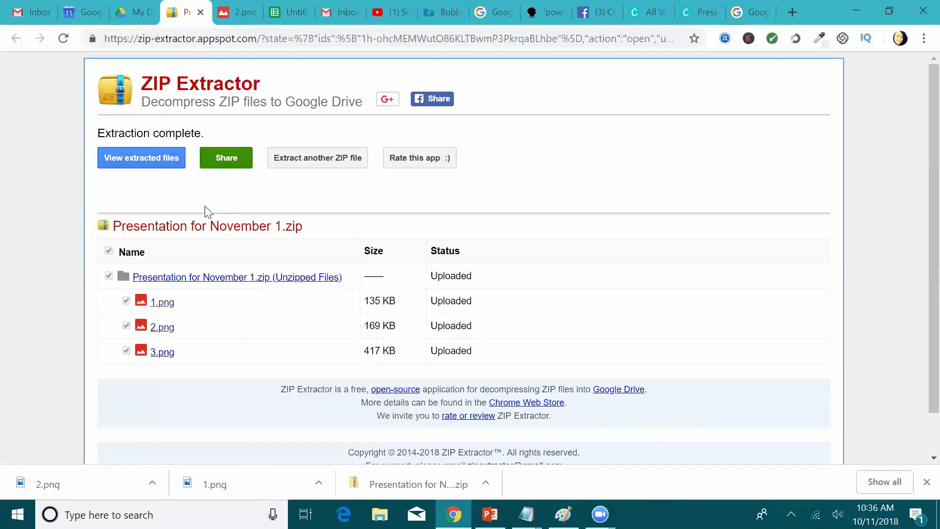
right_click(166, 359)
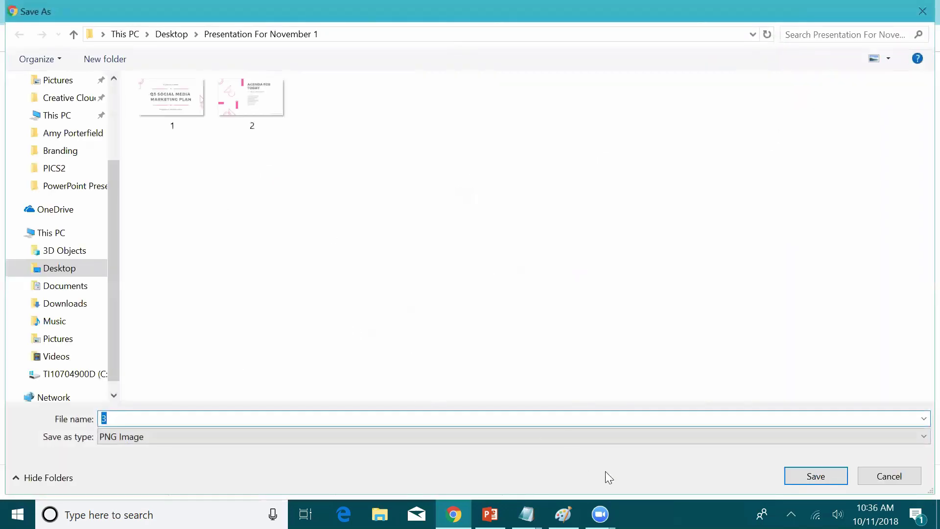
left_click(813, 476)
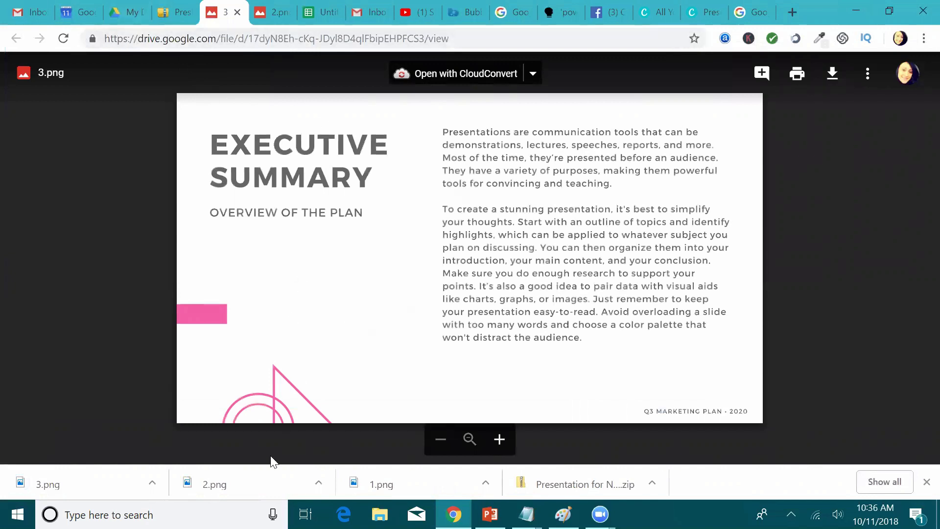
Step: Create a blank PowerPoint presentation and insert 1.png from Desktop > Presentation For November 1 onto slide 1
key("super")
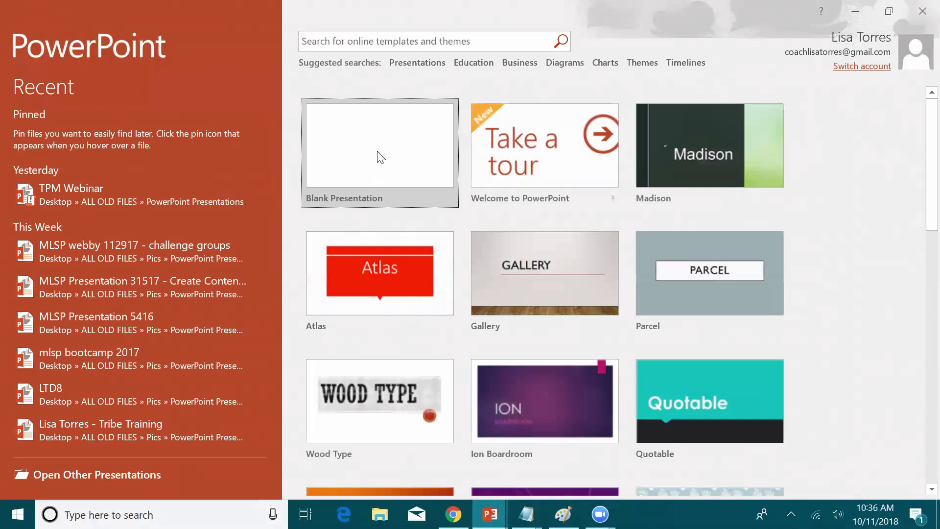
left_click(377, 155)
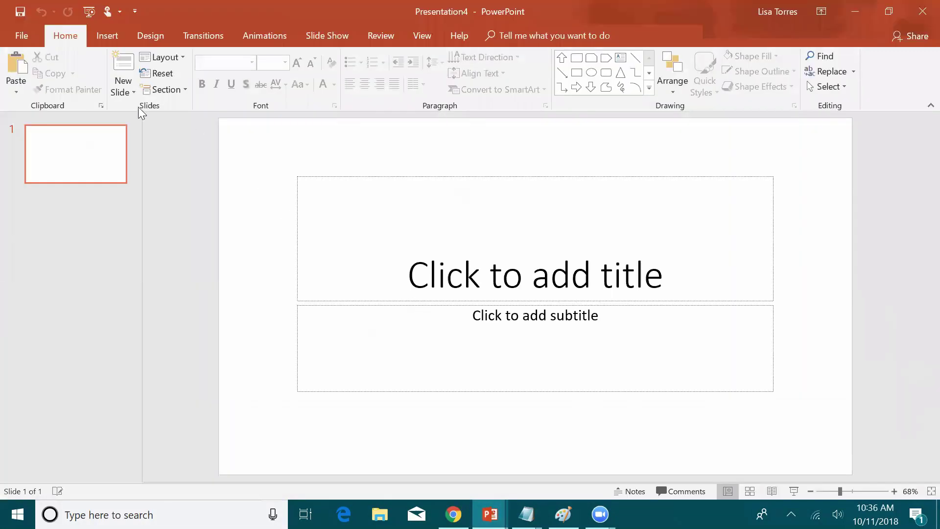
left_click(104, 36)
left_click(86, 67)
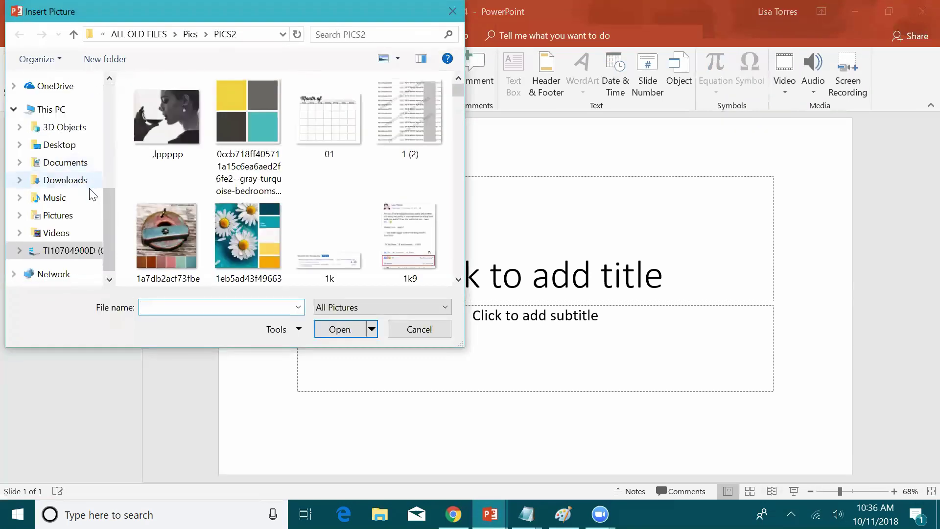
left_click(58, 145)
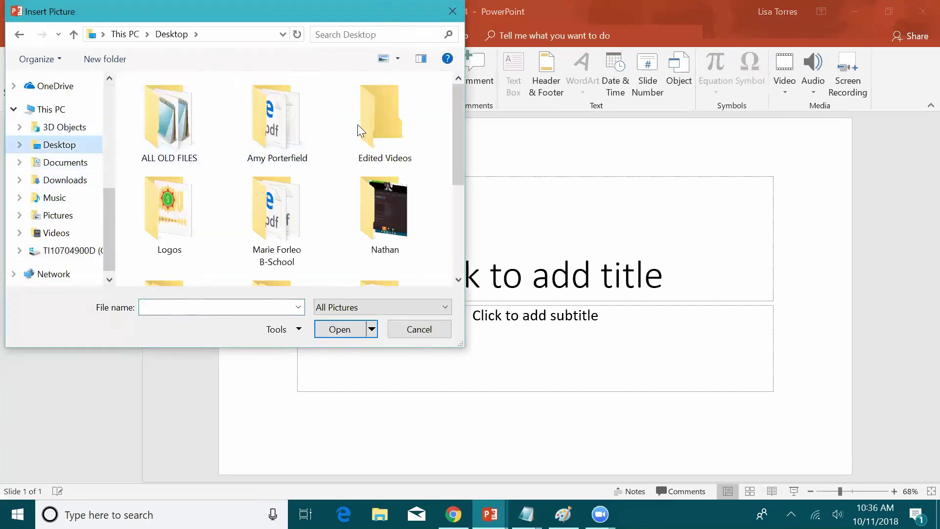
scroll(348, 231, "down", 3)
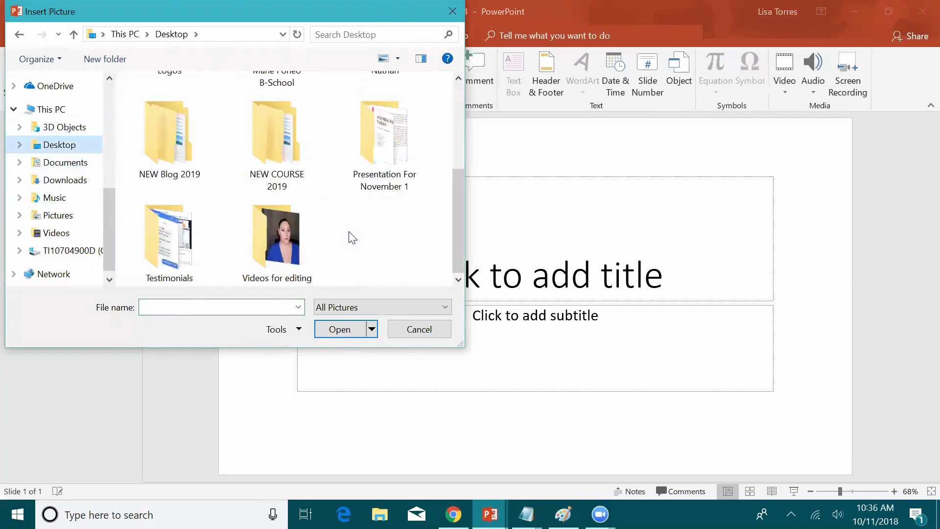
double_click(388, 145)
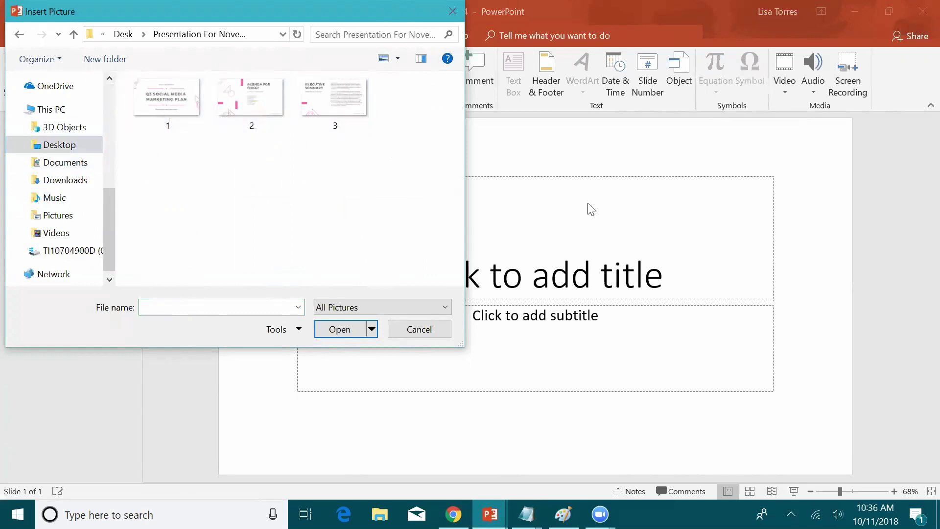
left_click(172, 104)
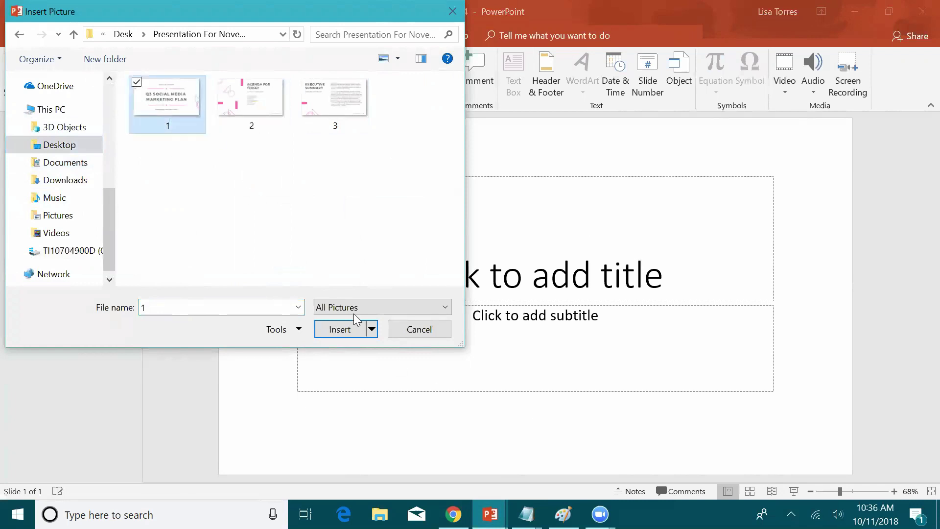
left_click(339, 329)
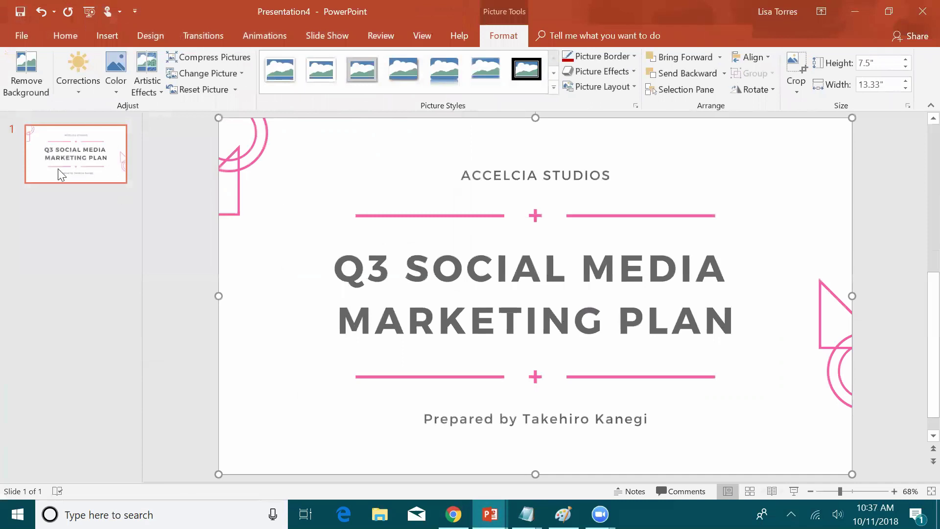
Step: Duplicate slide 1, delete its picture, and insert image 2 (Agenda for Today) onto slide 2
left_click(78, 169)
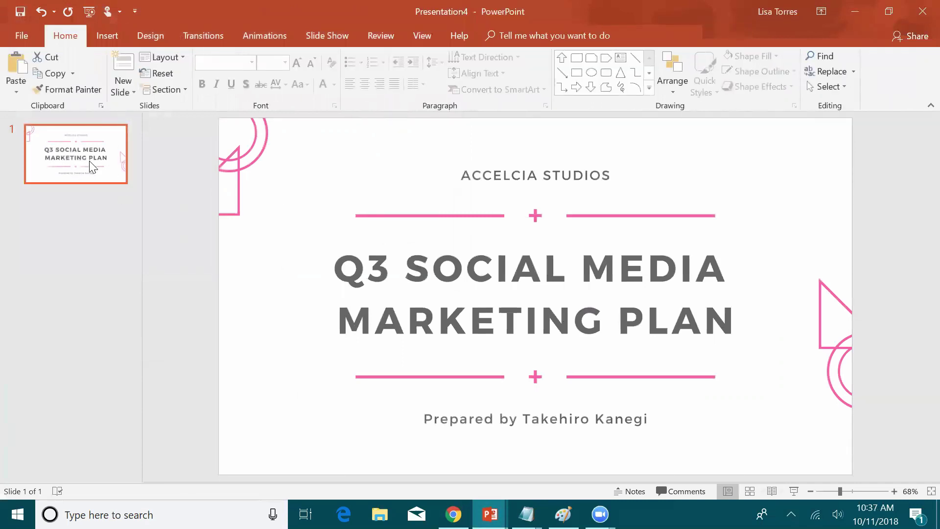
left_click(100, 36)
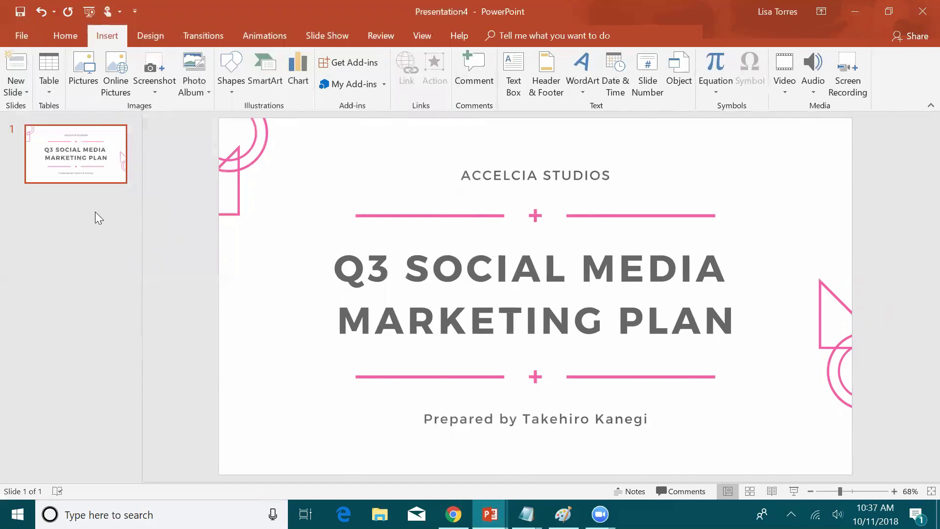
key("ctrl+v")
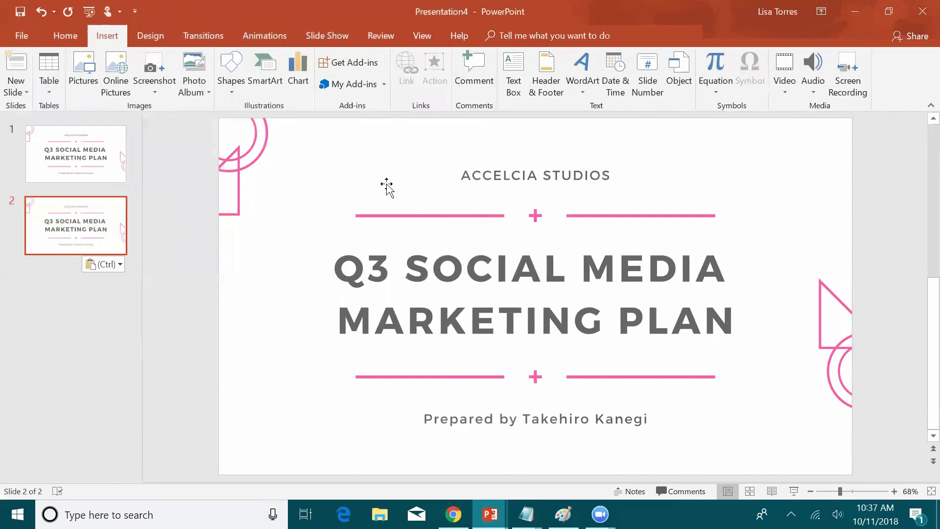
left_click(413, 325)
key("ctrl+v")
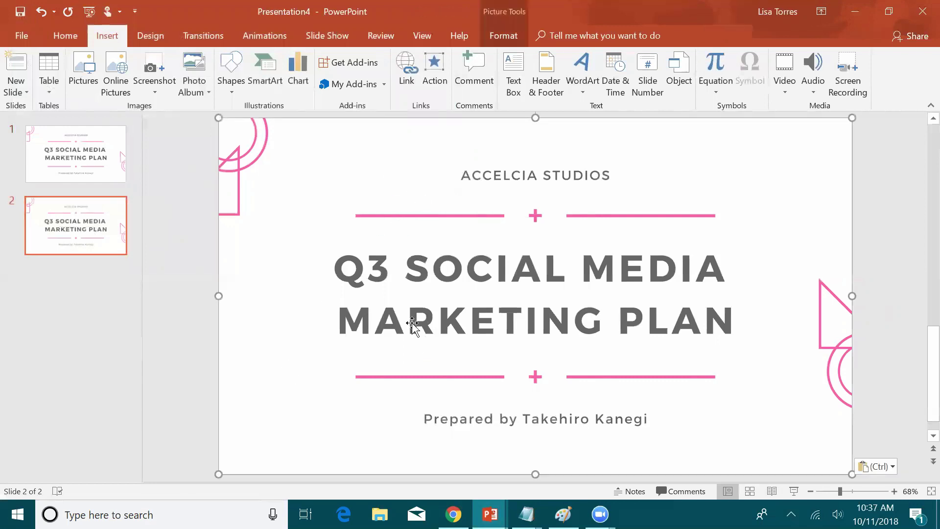
key("Delete")
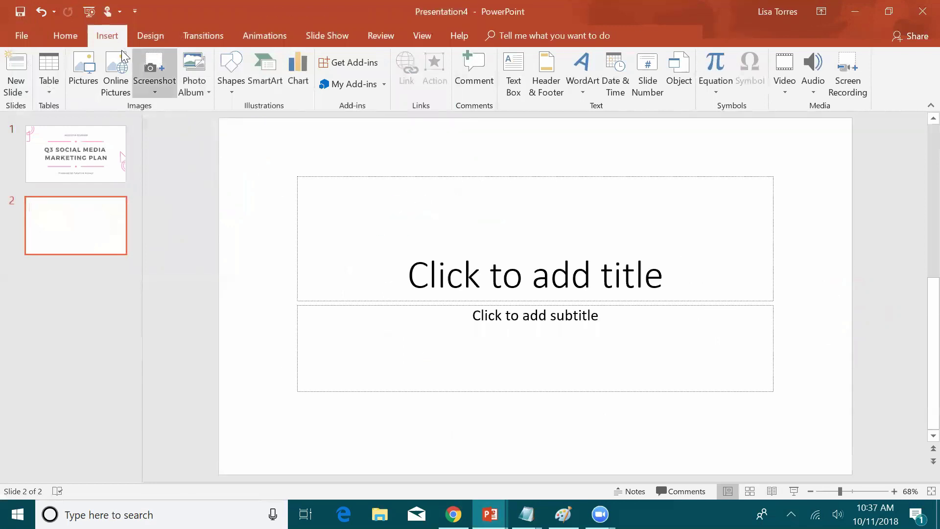
left_click(88, 81)
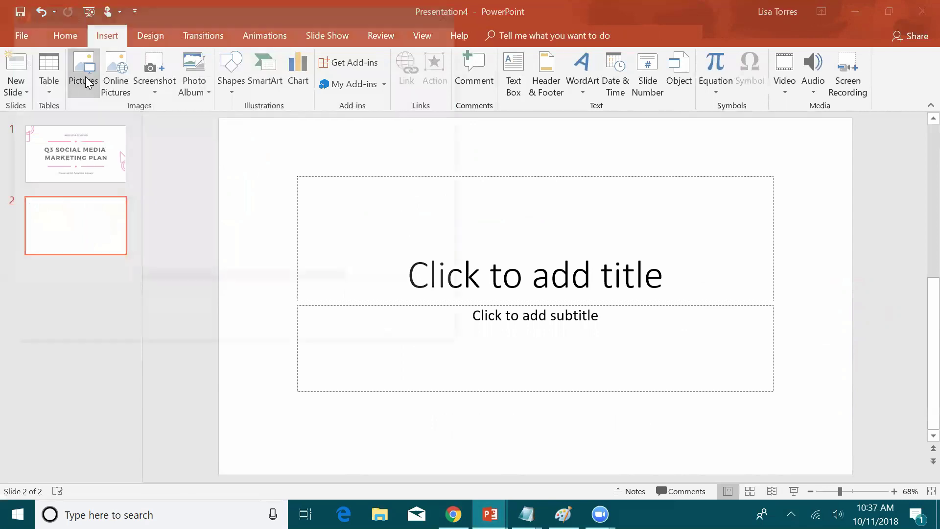
left_click(235, 98)
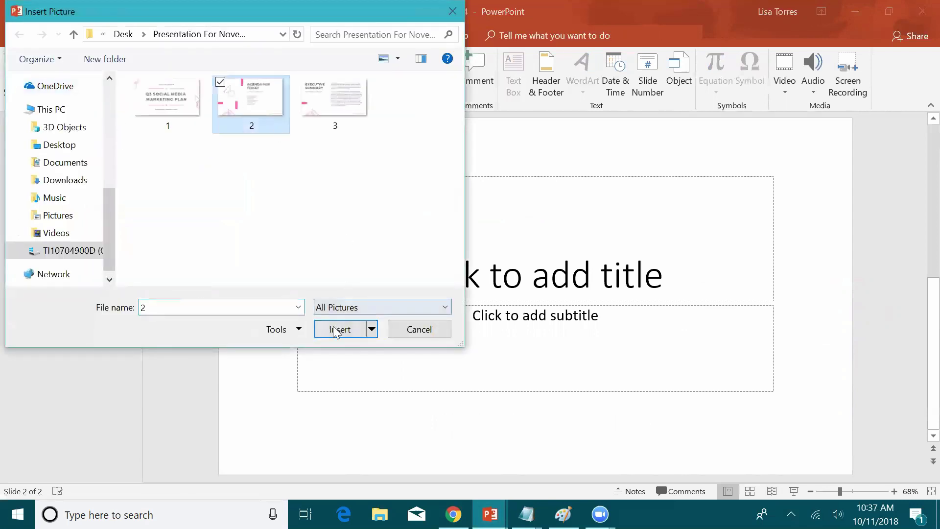
left_click(334, 329)
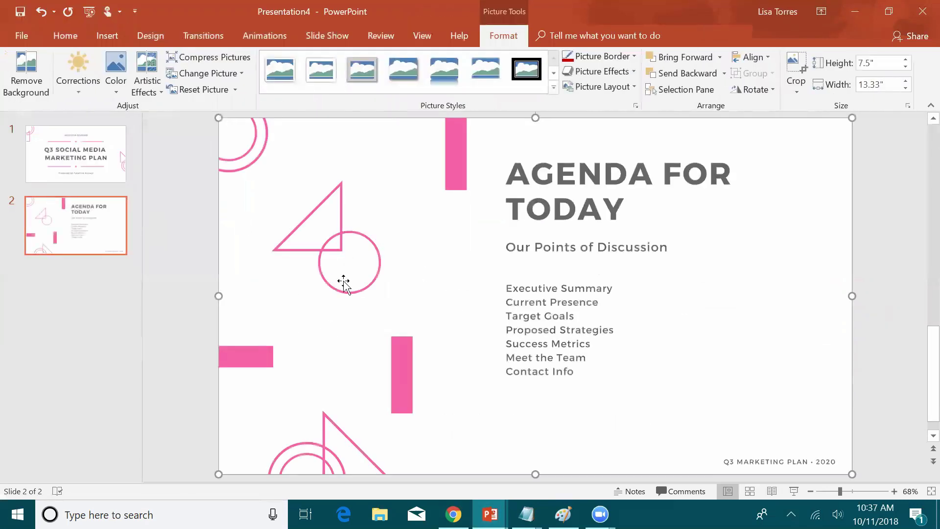
Step: Duplicate slide 2, delete its picture, and insert image 3 (Executive Summary) onto slide 3
left_click(119, 234)
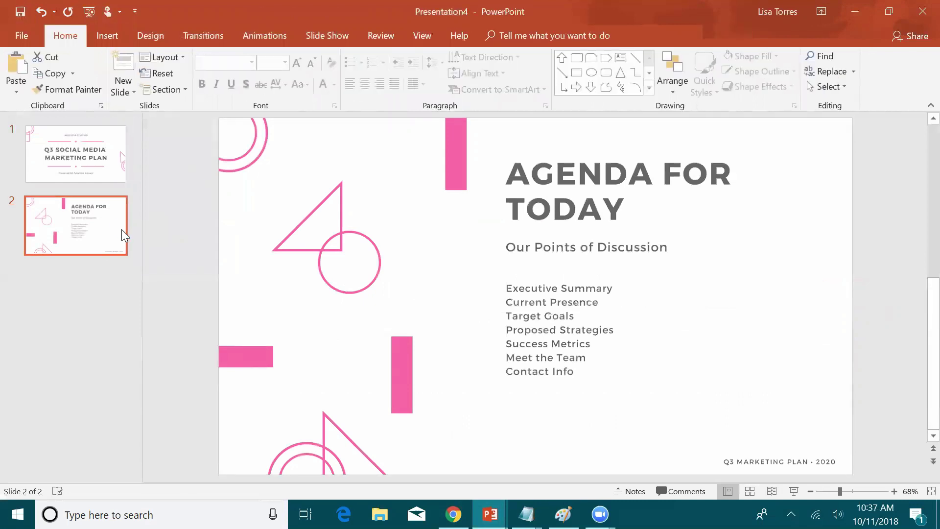
key("ctrl+v")
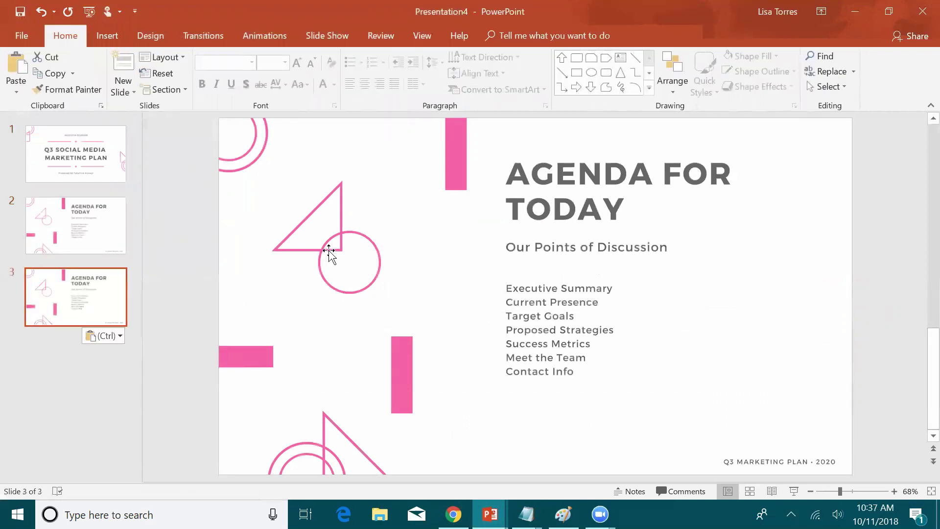
left_click(338, 247)
key("Delete")
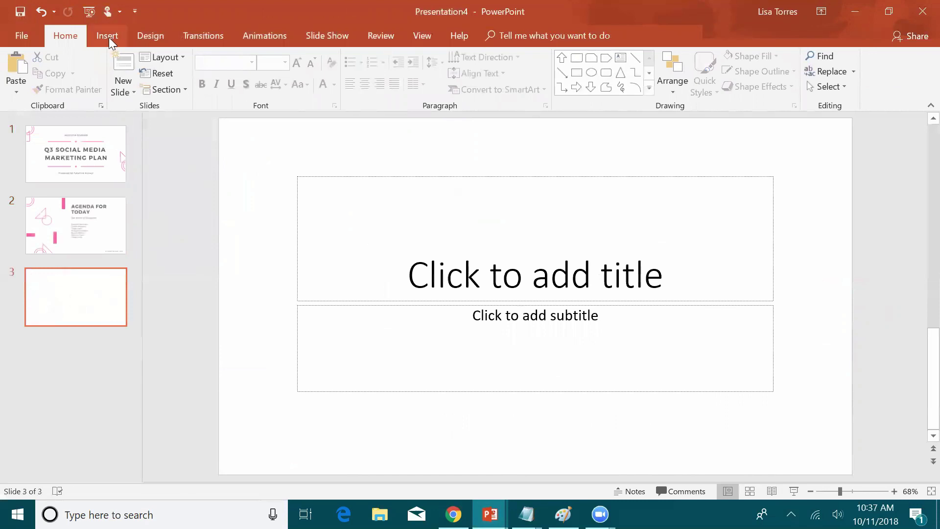
left_click(108, 36)
left_click(85, 93)
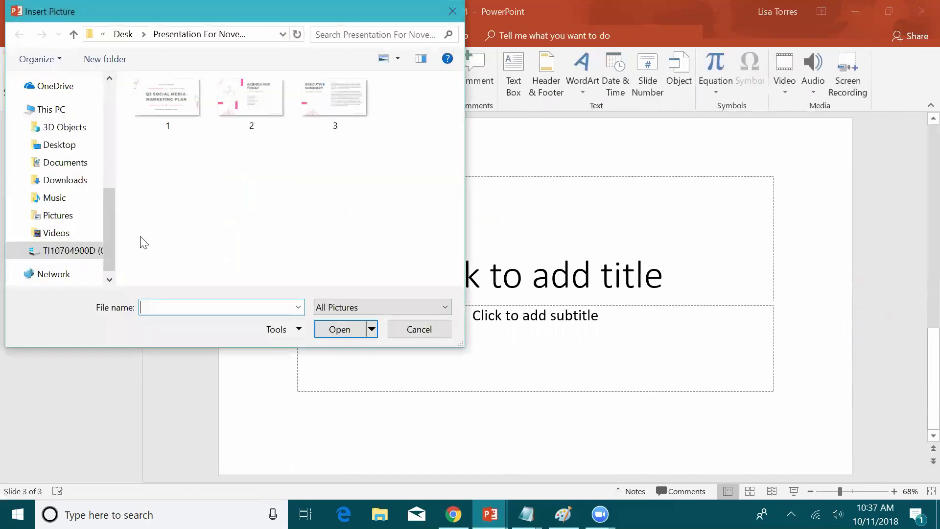
left_click(335, 97)
left_click(340, 329)
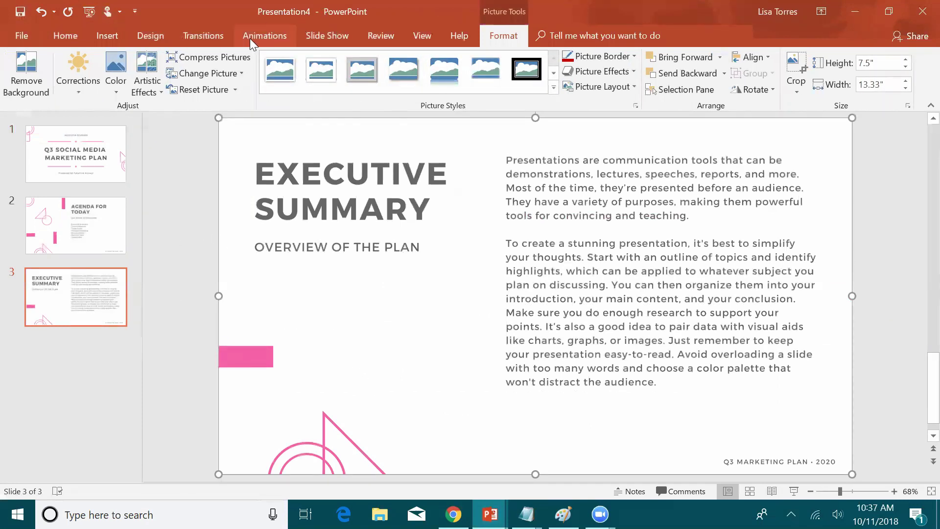
left_click(322, 37)
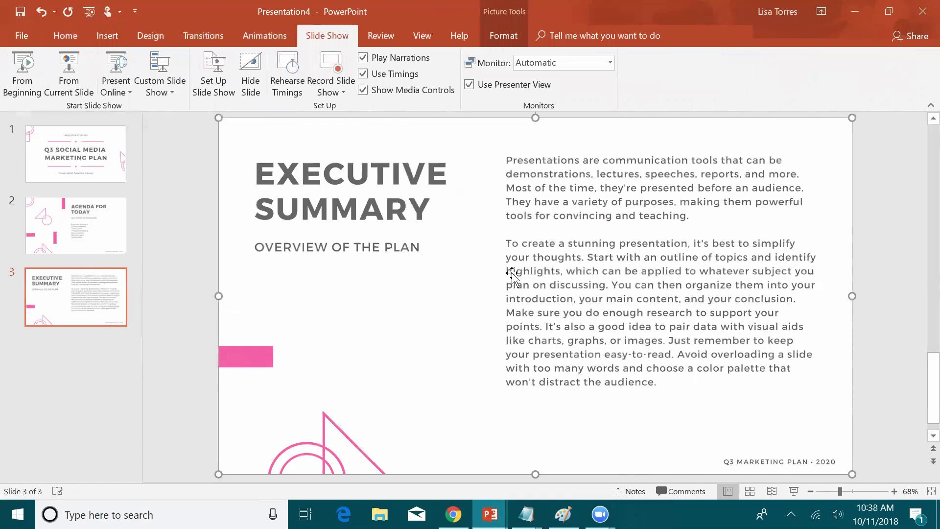
left_click(145, 32)
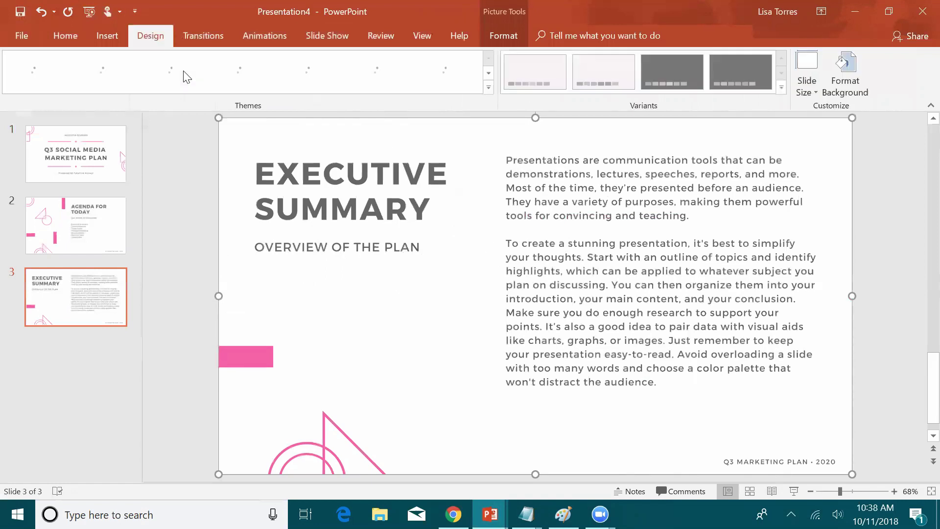
left_click(487, 86)
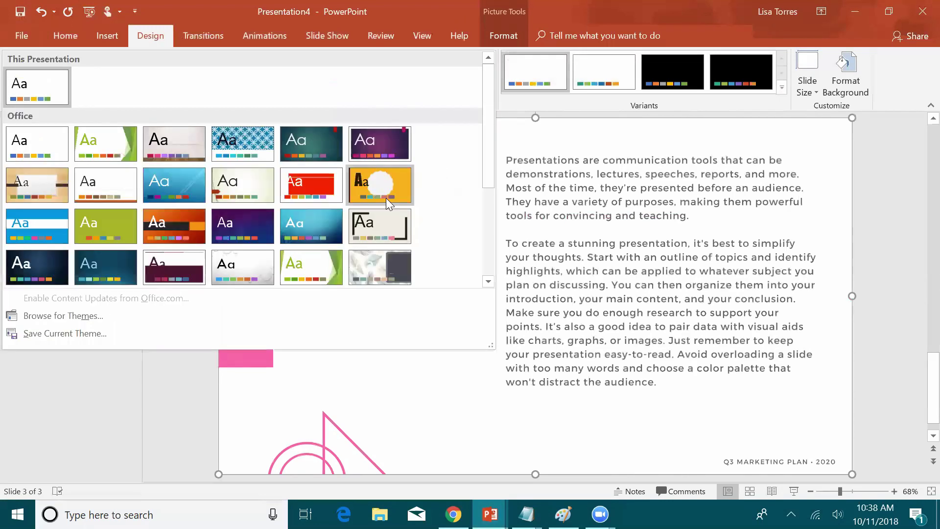
scroll(236, 213, "down", 4)
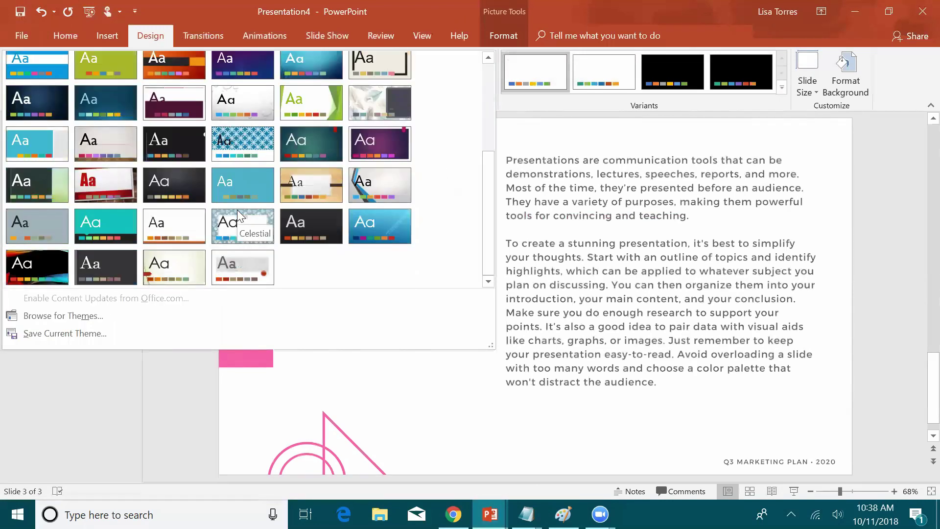
scroll(237, 209, "up", 5)
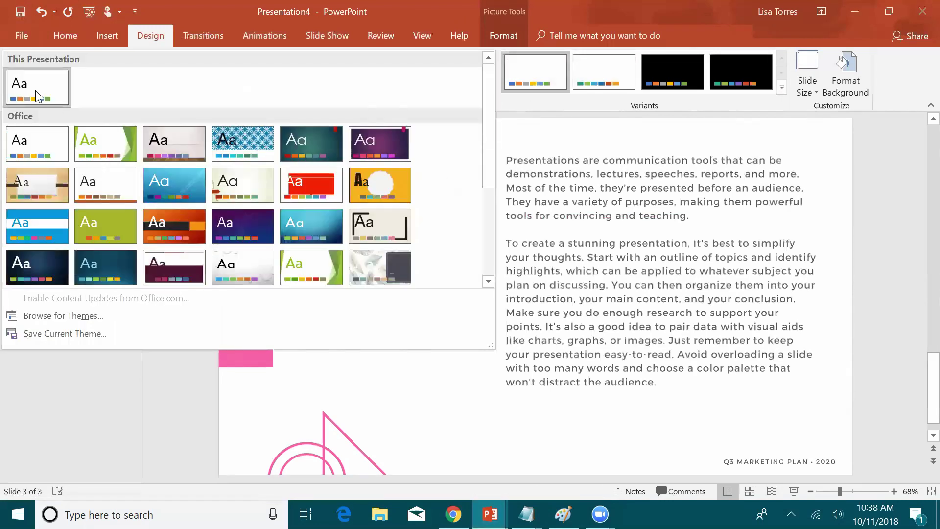
left_click(282, 287)
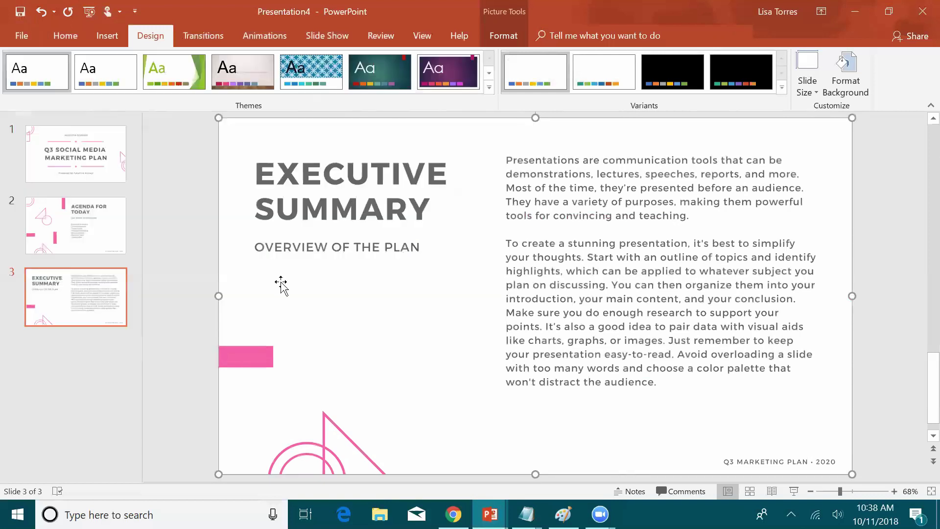